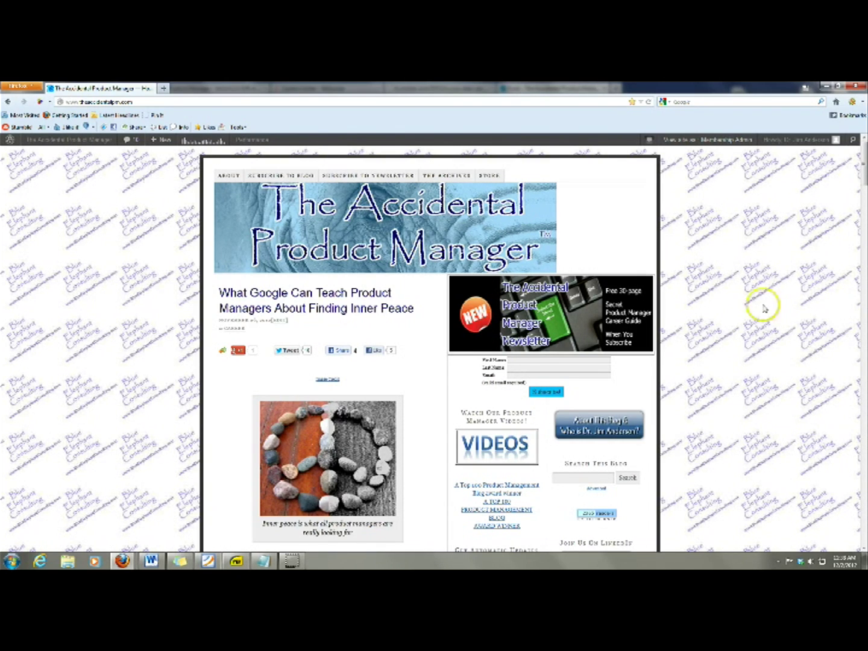
# Step: Open THE ARCHIVES page on the live blog and scroll through it
pyautogui.click(444, 177)
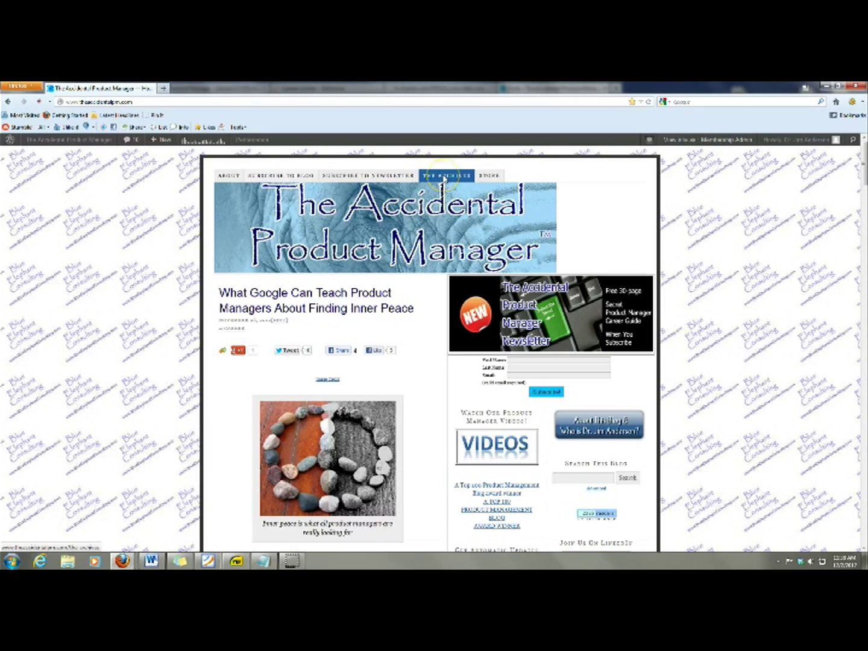
pyautogui.click(445, 177)
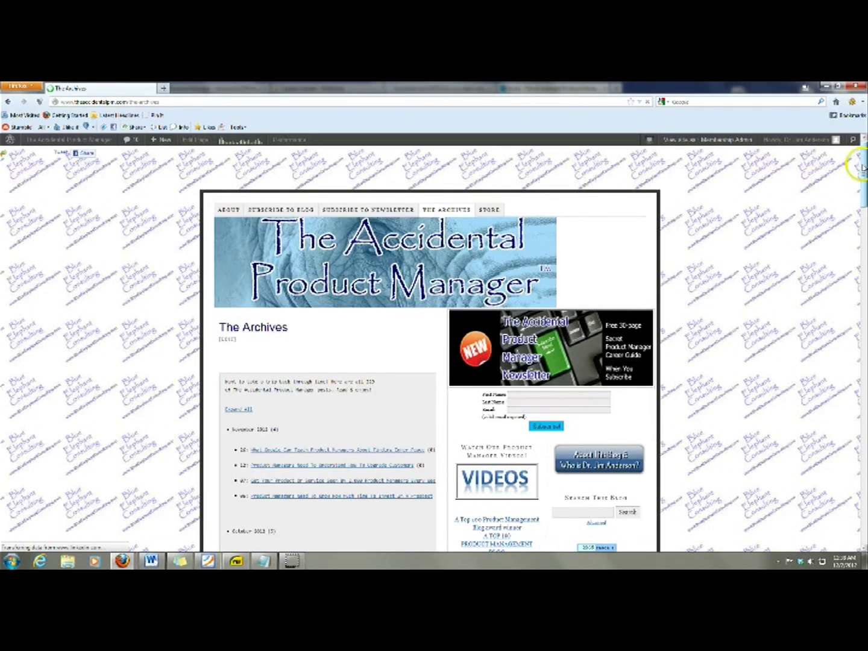
pyautogui.scroll(-3, 859, 181)
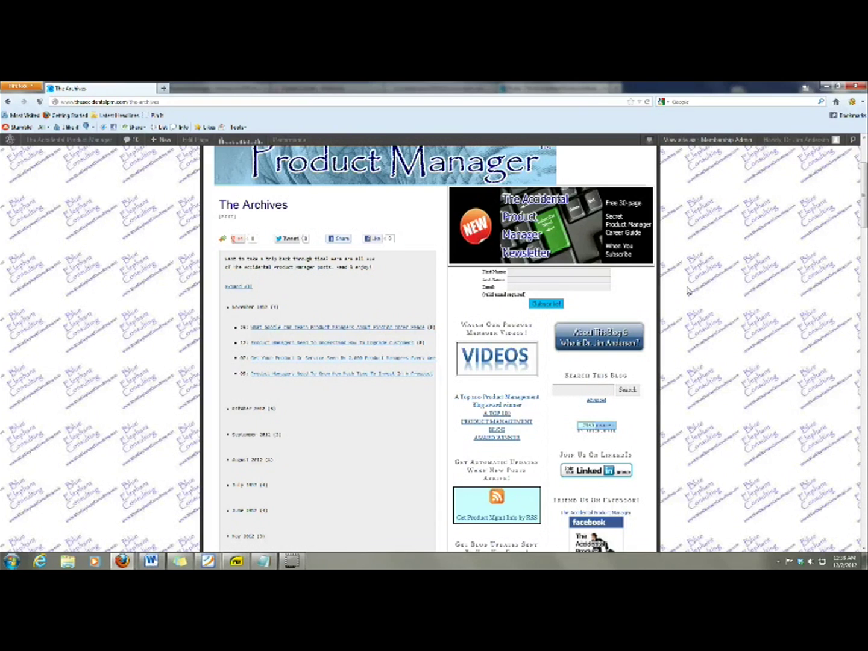
# Step: Load the admin dashboard by changing the address to wp-admin/index.php
pyautogui.click(258, 100)
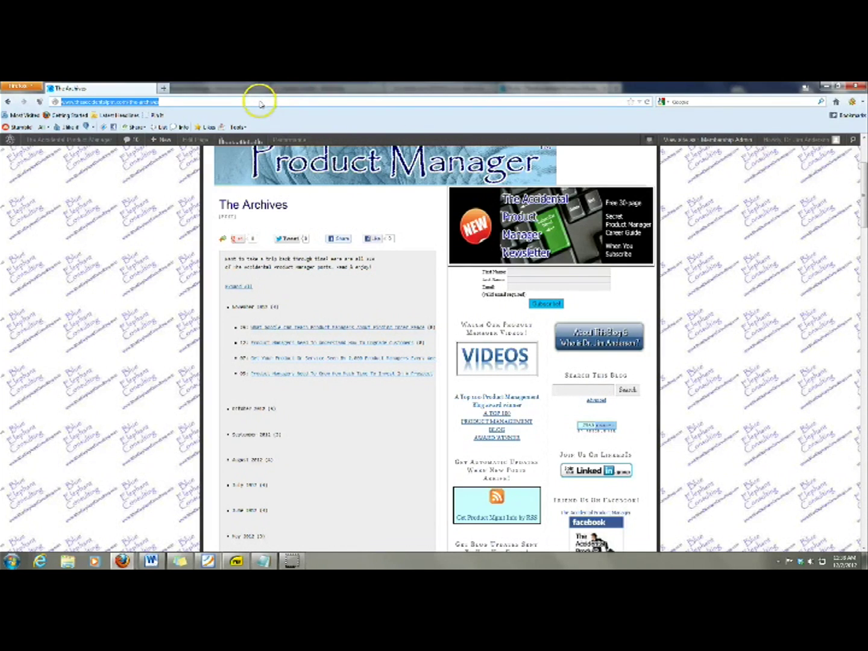
pyautogui.moveTo(129, 102); pyautogui.dragTo(210, 105)
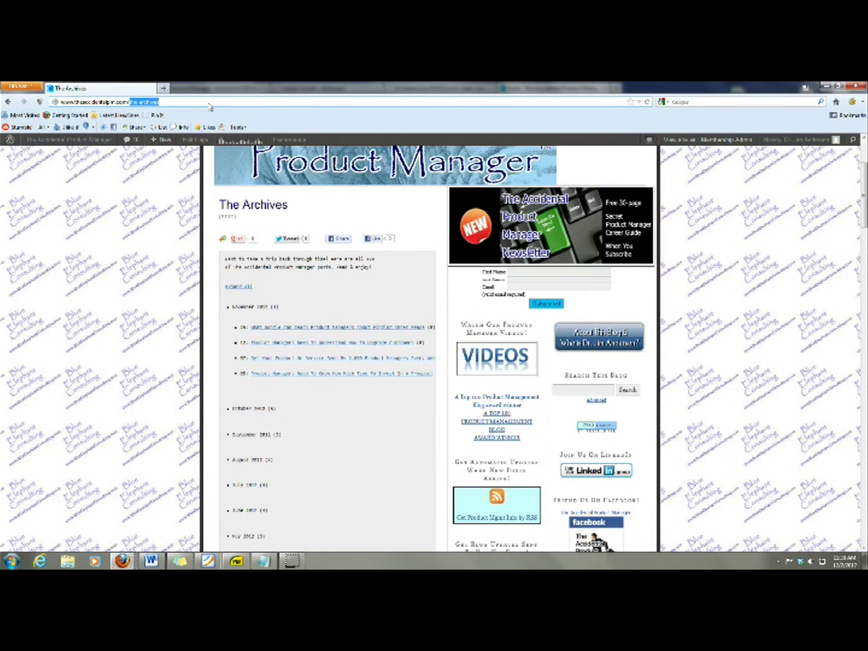
pyautogui.write('wp-admin/index.php')
pyautogui.press('Return')
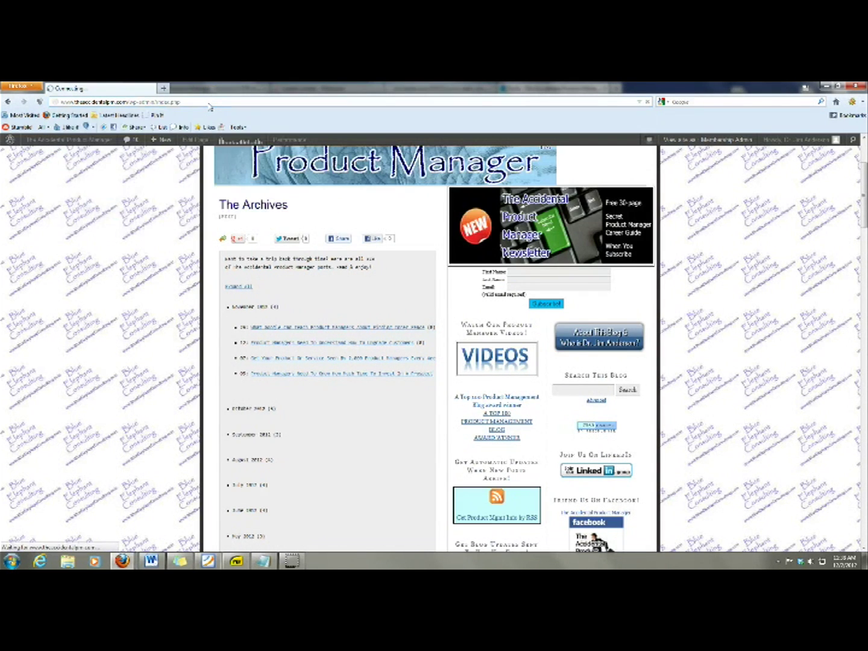
pyautogui.click(204, 105)
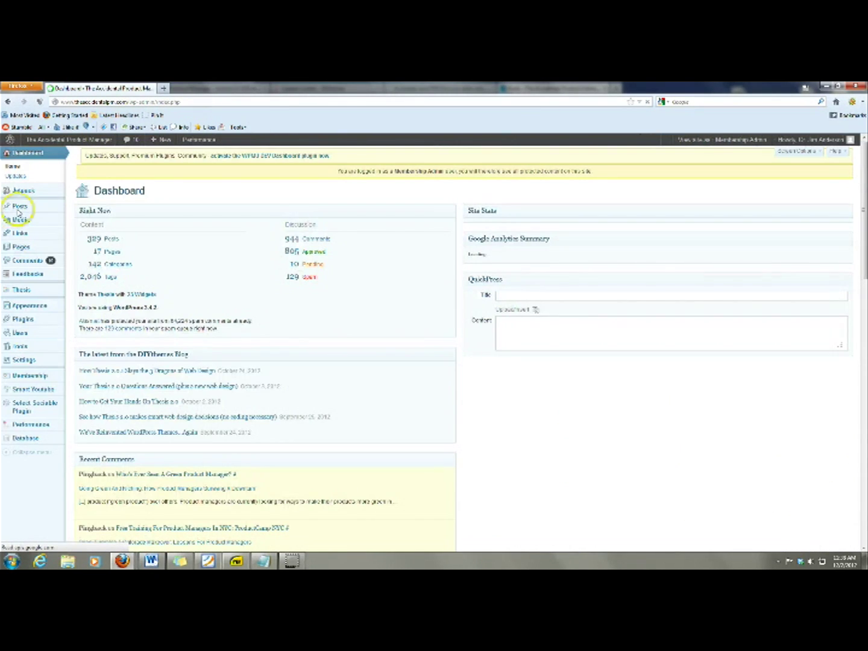
# Step: Open the admin Posts list from the left menu
pyautogui.click(20, 206)
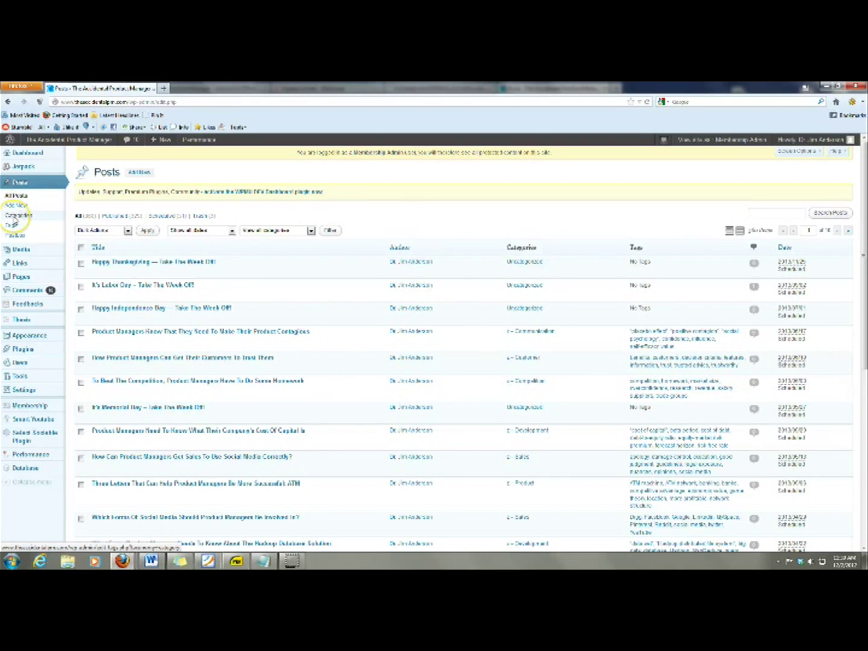
# Step: Page through post Categories to the last page and back to the z – categories
pyautogui.click(12, 226)
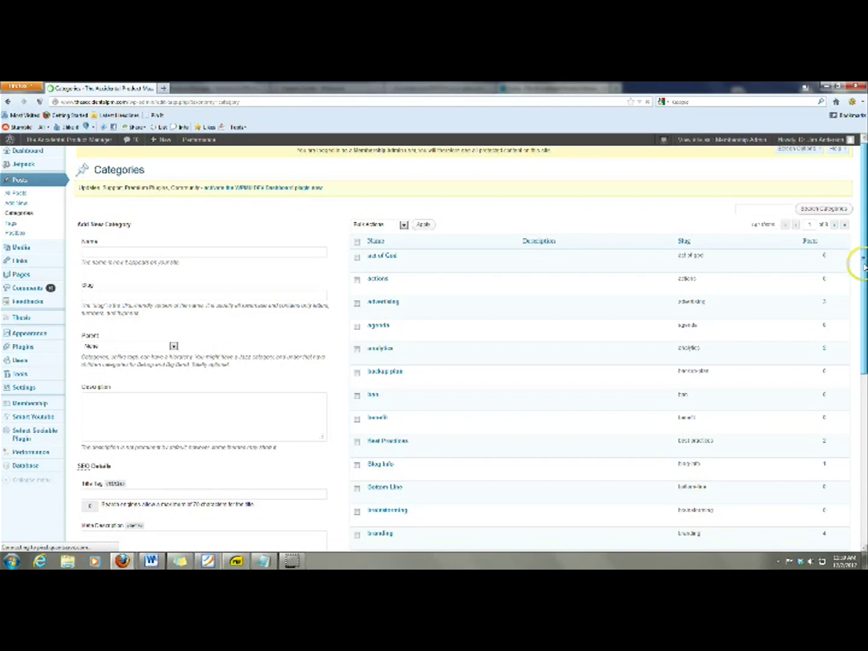
pyautogui.moveTo(864, 265)
pyautogui.mouseDown()
pyautogui.moveTo(863, 329)
pyautogui.moveTo(864, 284)
pyautogui.mouseUp()
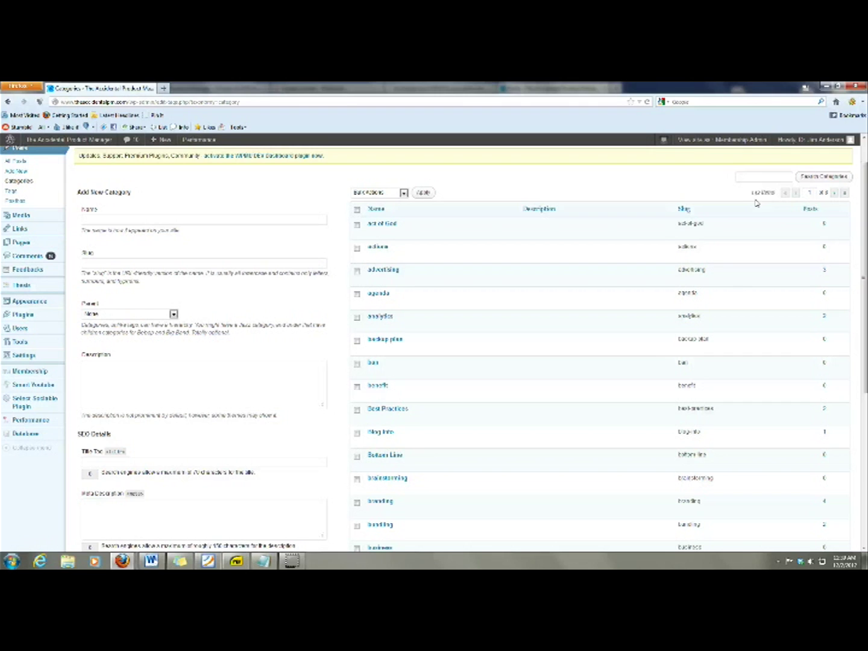
pyautogui.click(845, 192)
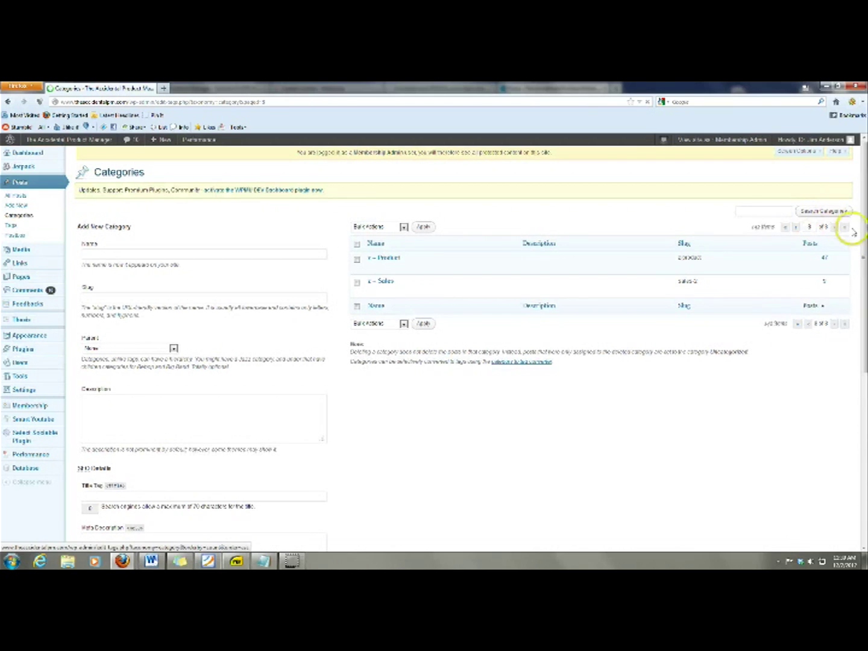
pyautogui.click(795, 227)
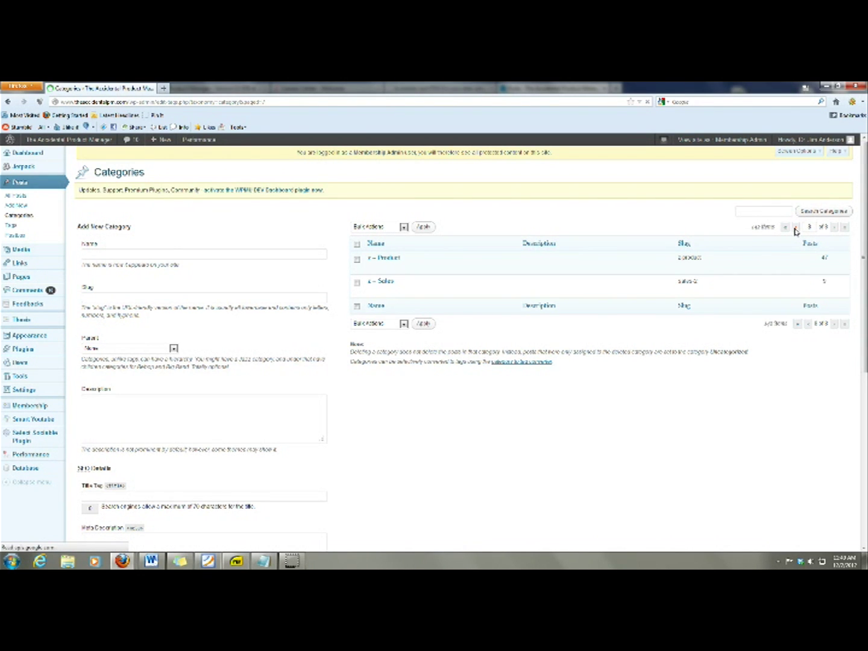
pyautogui.moveTo(860, 271); pyautogui.dragTo(856, 512)
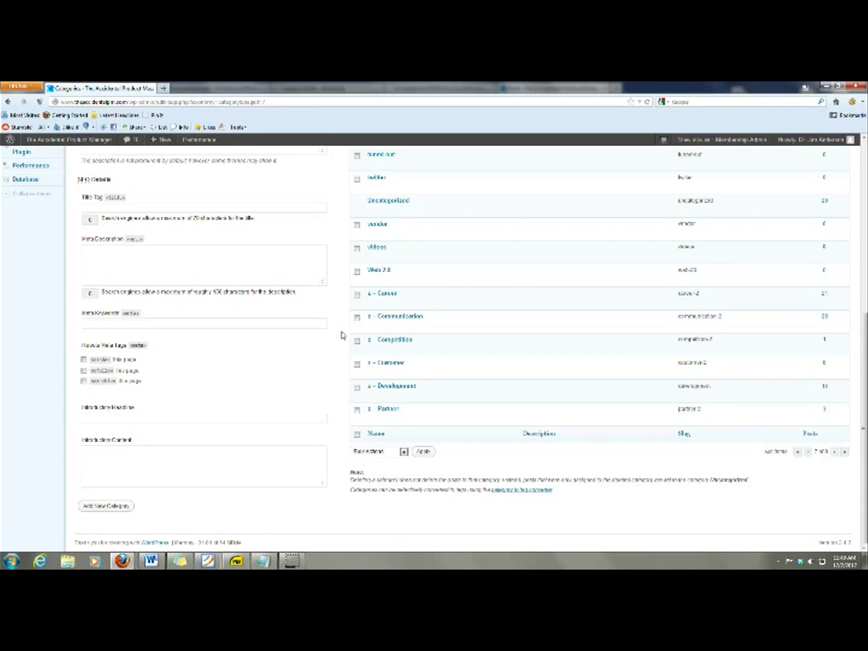
pyautogui.moveTo(858, 367); pyautogui.dragTo(855, 165)
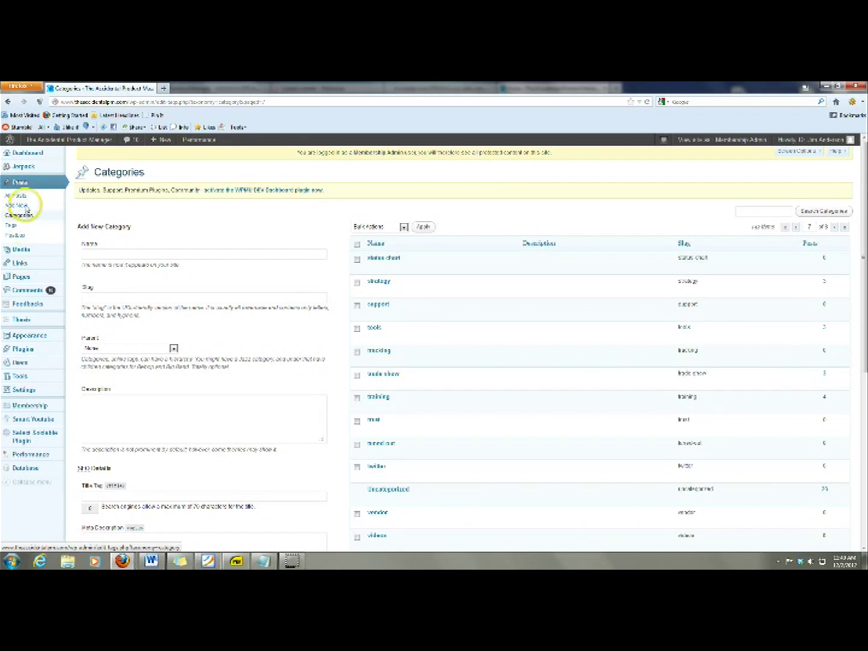
pyautogui.click(29, 280)
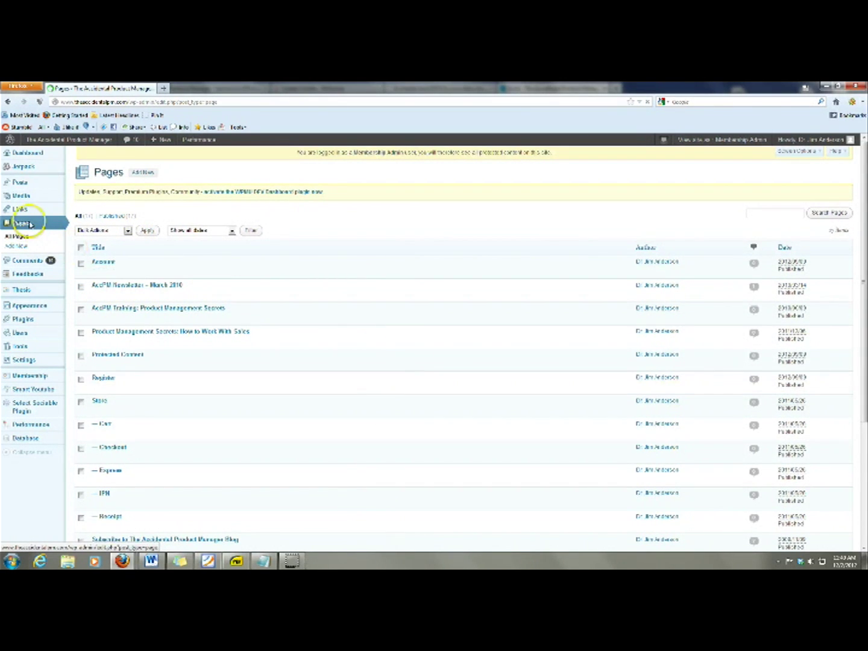
# Step: Create a new page titled 'Archives'
pyautogui.click(23, 248)
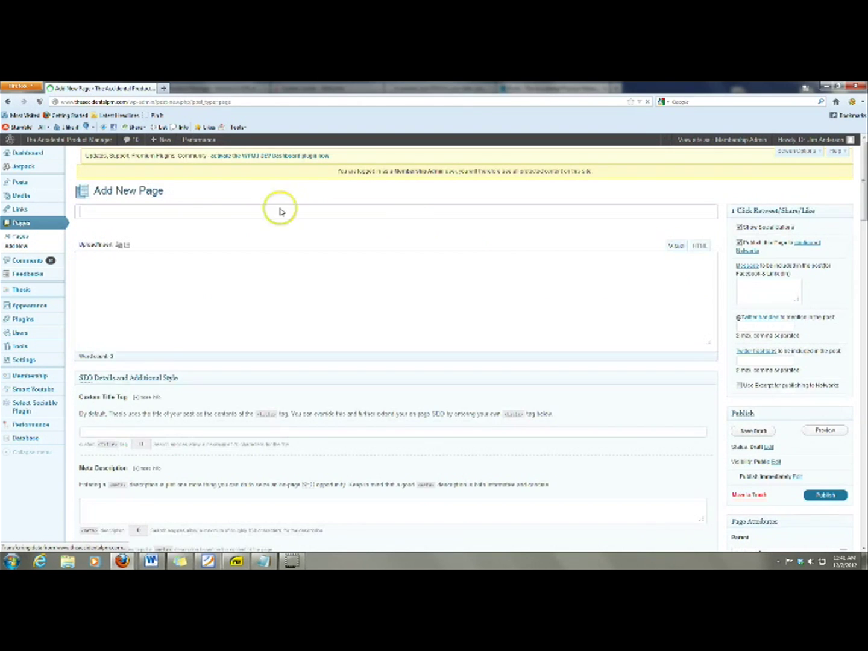
pyautogui.click(209, 215)
pyautogui.write('A')
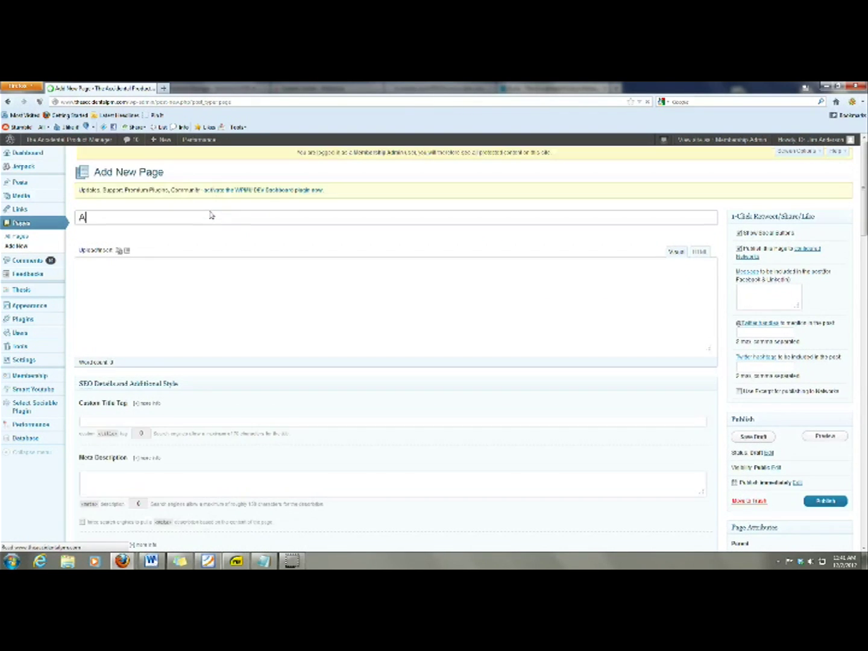
pyautogui.write('rchies')
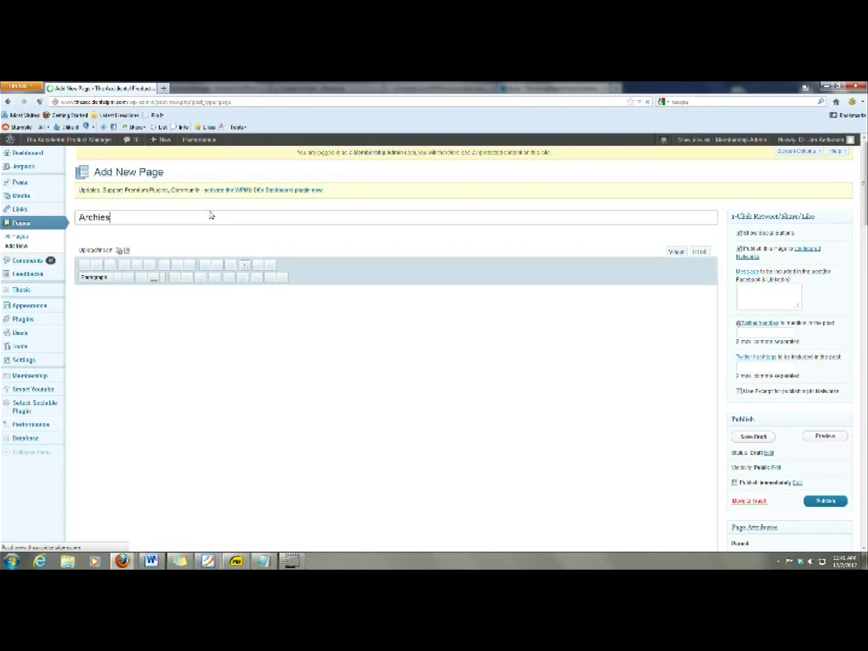
pyautogui.press('BackSpace')
pyautogui.press('BackSpace')
pyautogui.write('v')
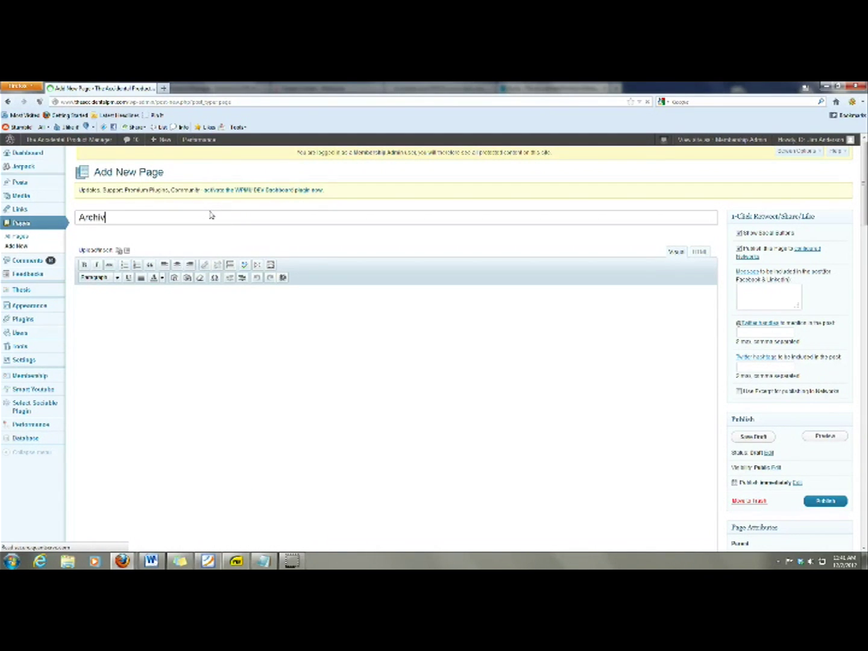
pyautogui.write('es')
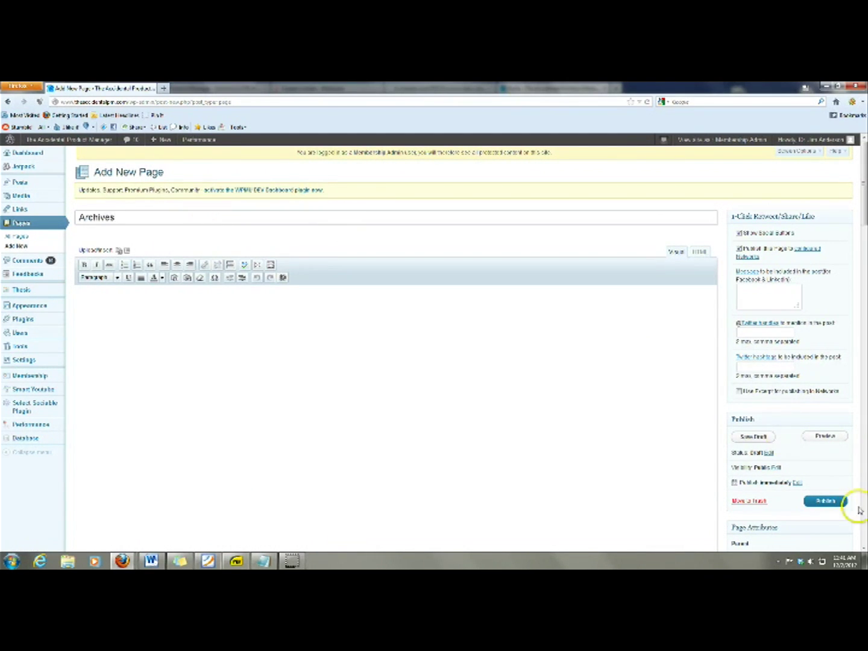
# Step: Set the page template to Archives and publish the page
pyautogui.moveTo(864, 214); pyautogui.dragTo(864, 228)
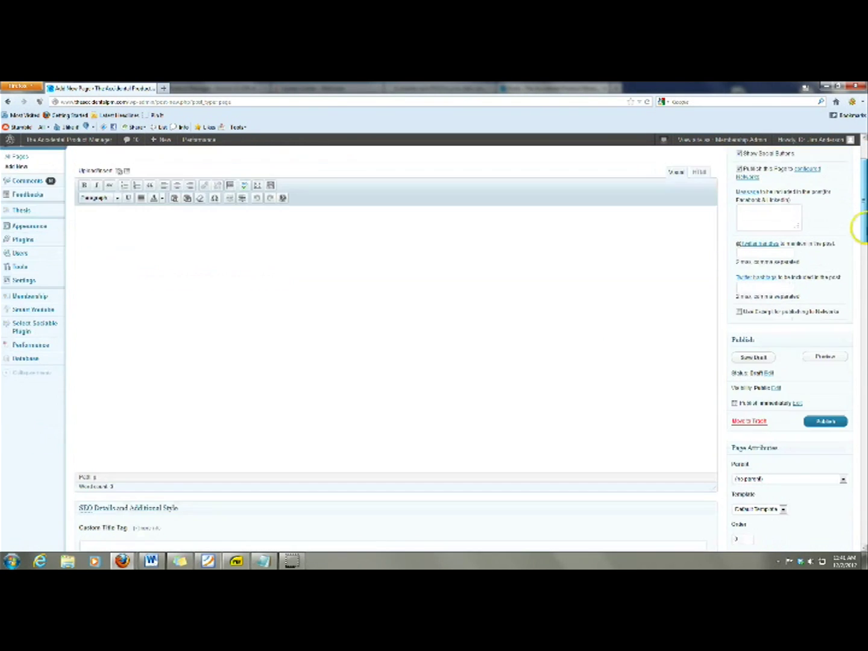
pyautogui.scroll(-5, 859, 228)
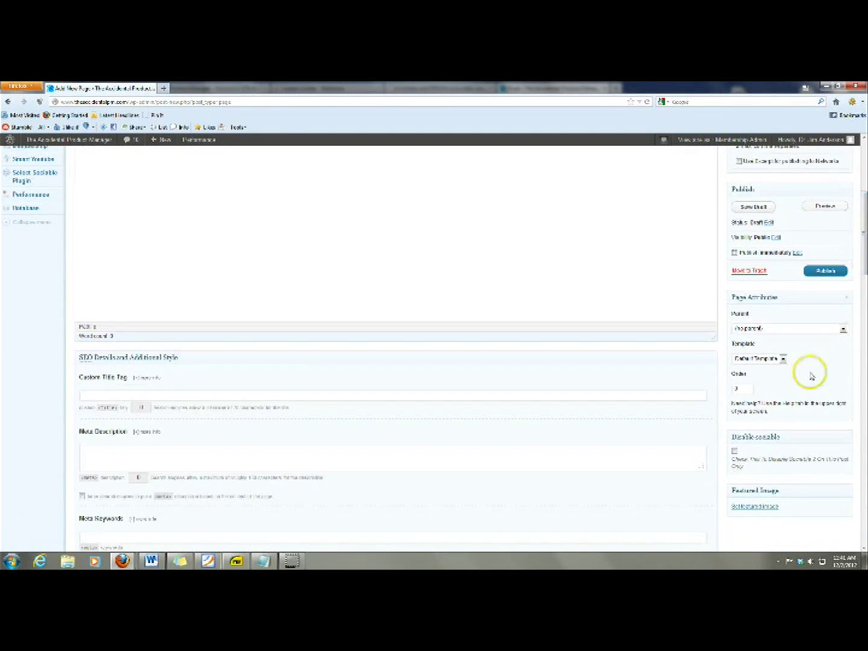
pyautogui.click(783, 359)
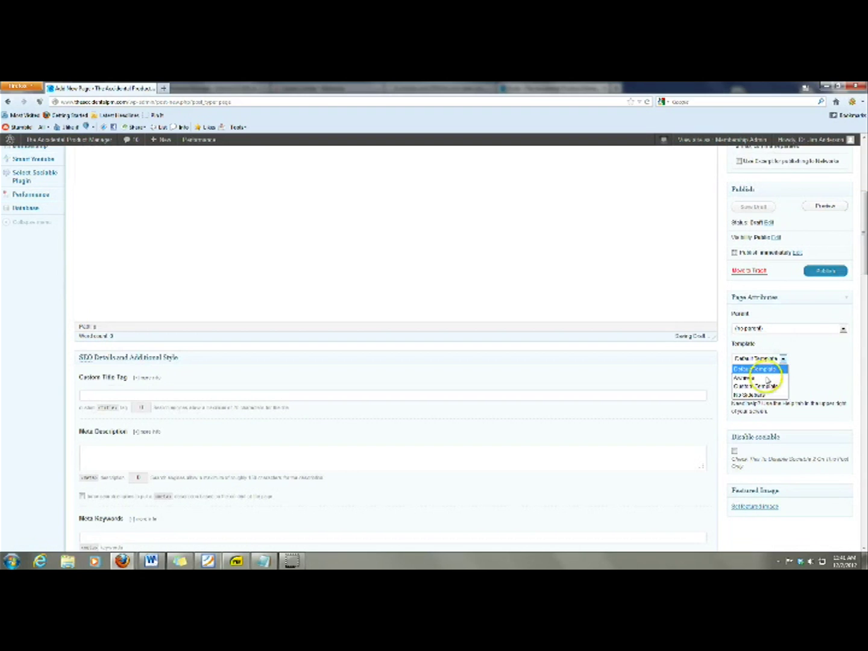
pyautogui.click(764, 378)
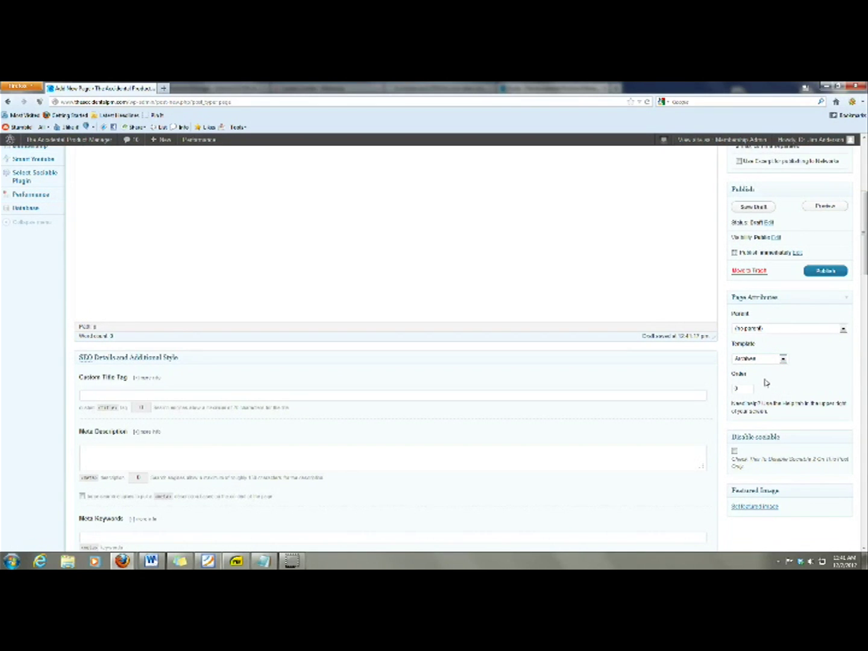
pyautogui.moveTo(864, 241); pyautogui.dragTo(864, 187)
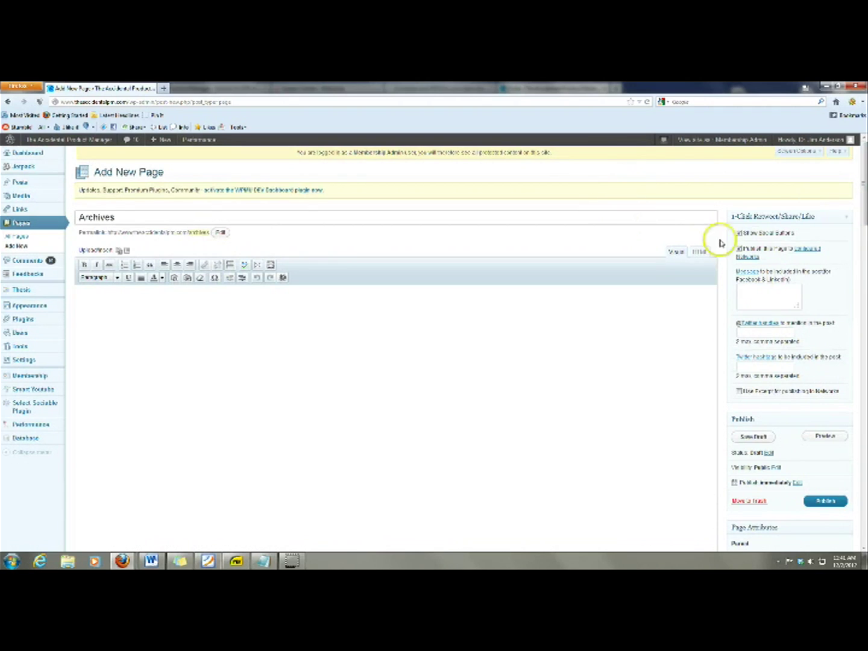
pyautogui.click(827, 501)
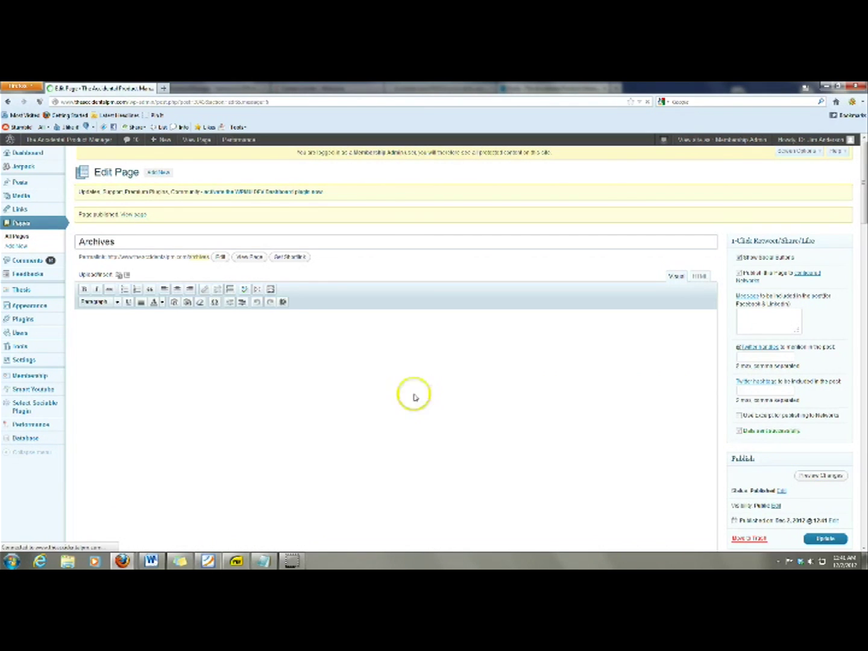
# Step: Go to Appearance > Menus to edit the Main menu
pyautogui.moveTo(43, 310)
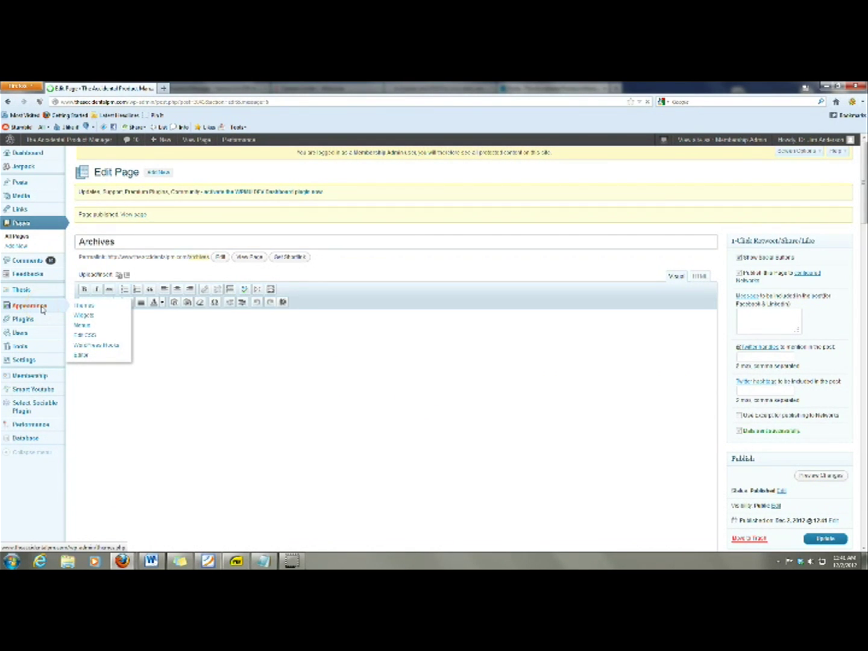
pyautogui.click(54, 312)
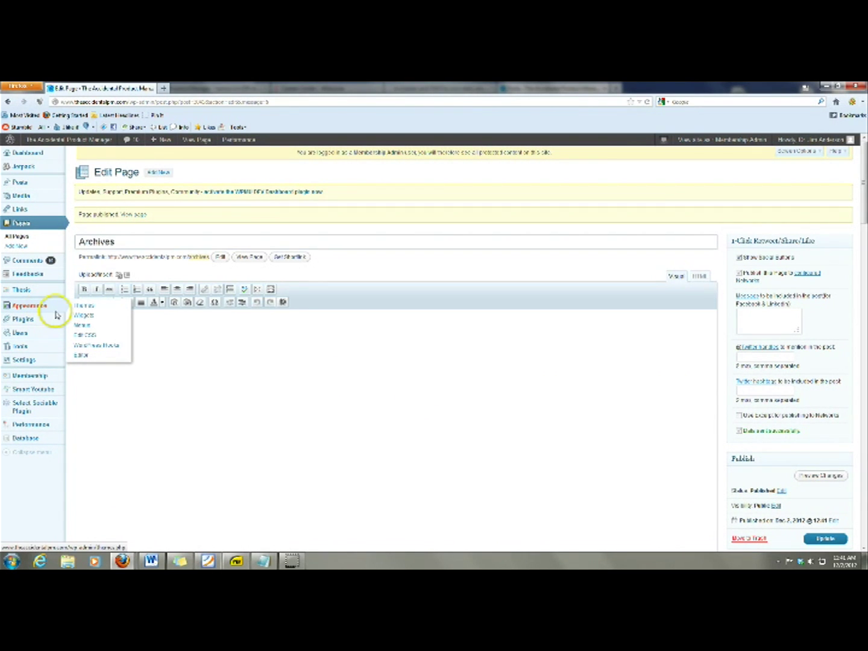
pyautogui.click(88, 327)
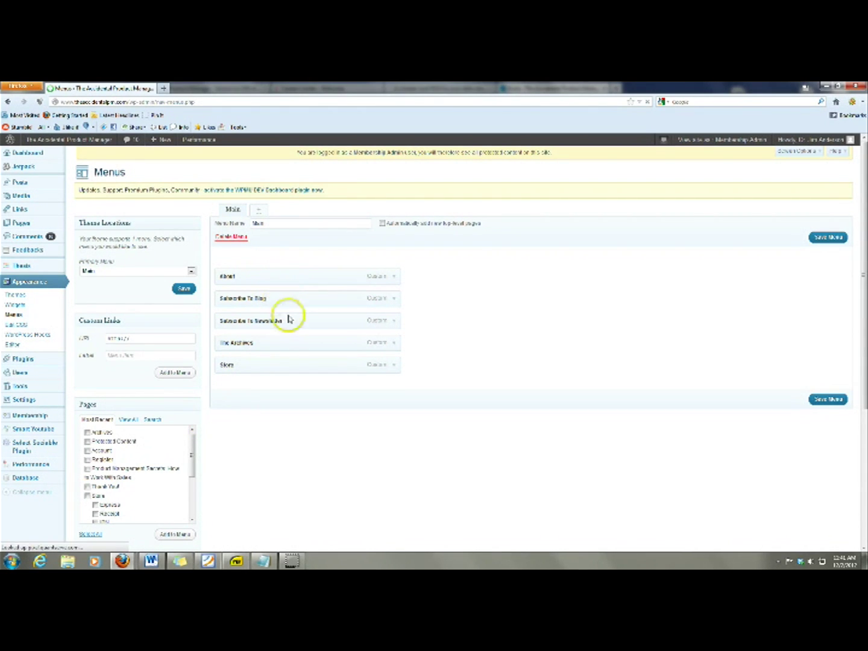
pyautogui.click(281, 355)
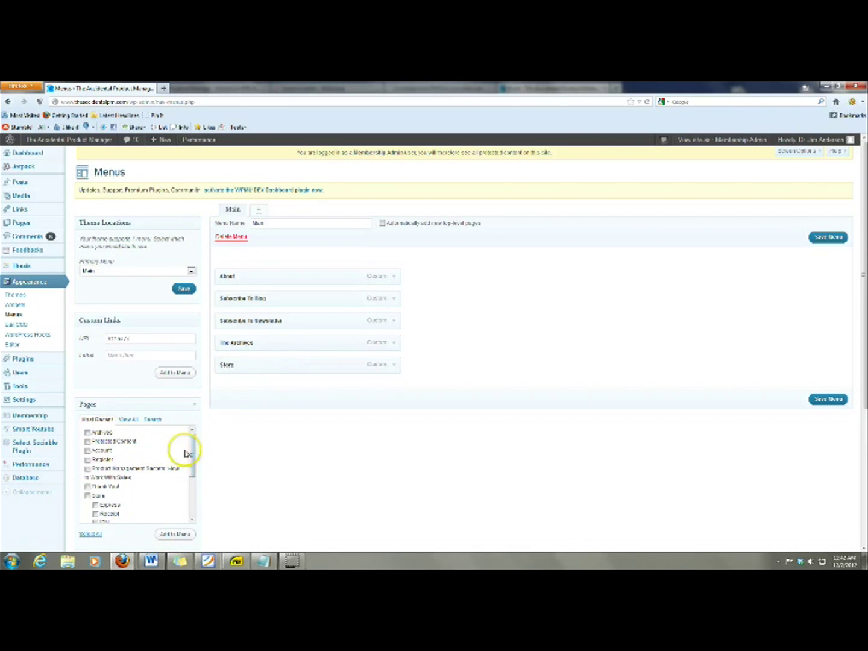
# Step: Add the Archives page to the Main menu and save the menu
pyautogui.click(88, 432)
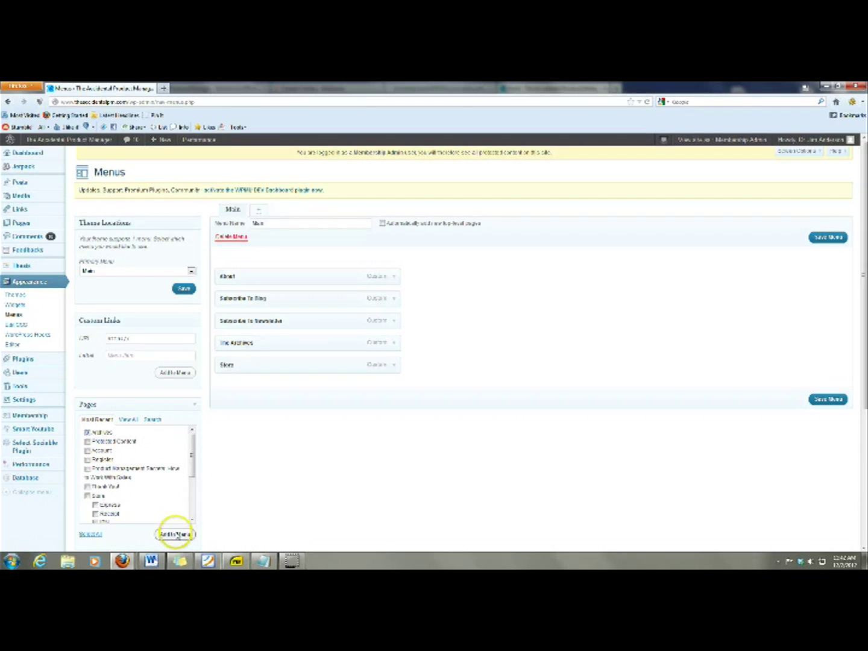
pyautogui.click(177, 535)
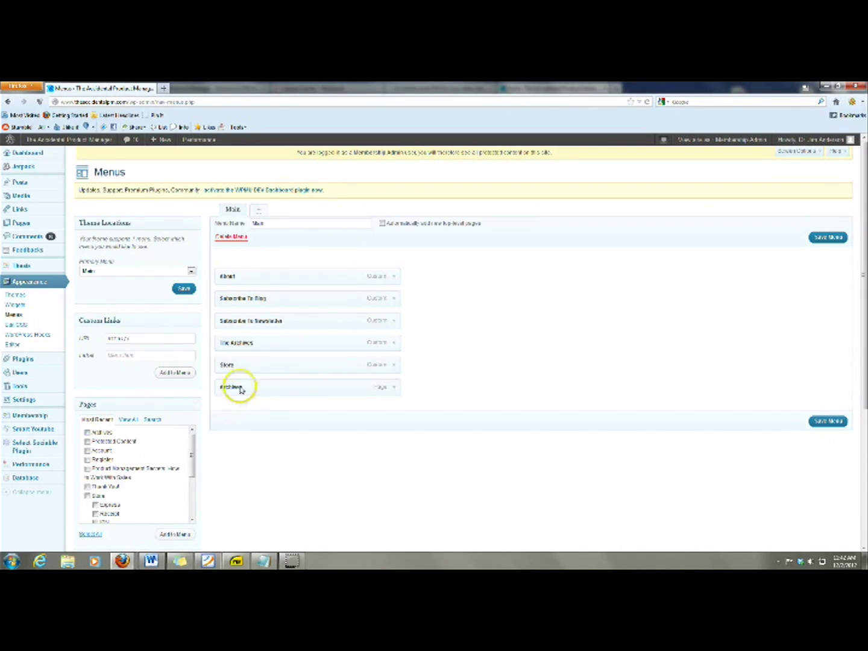
pyautogui.click(832, 420)
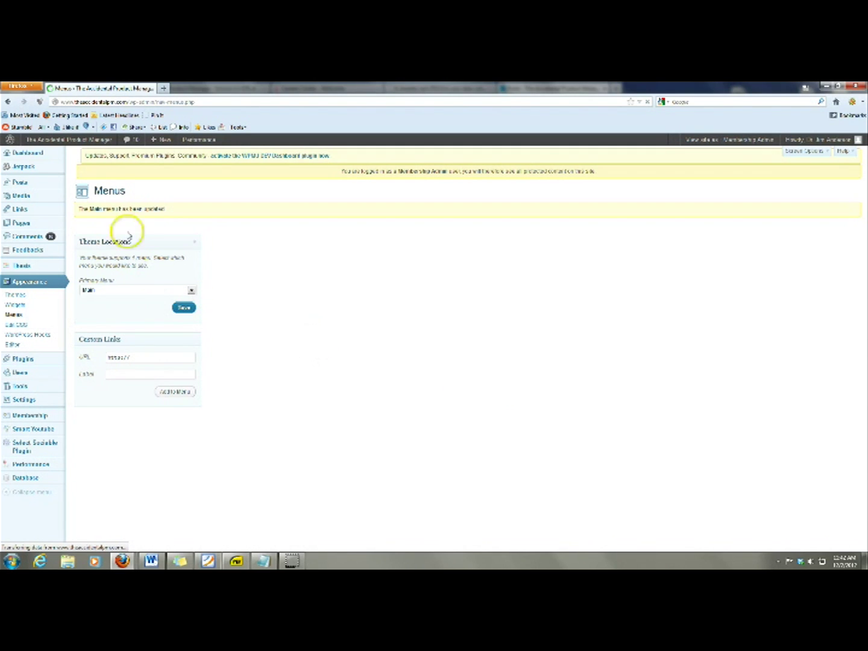
pyautogui.moveTo(65, 145)
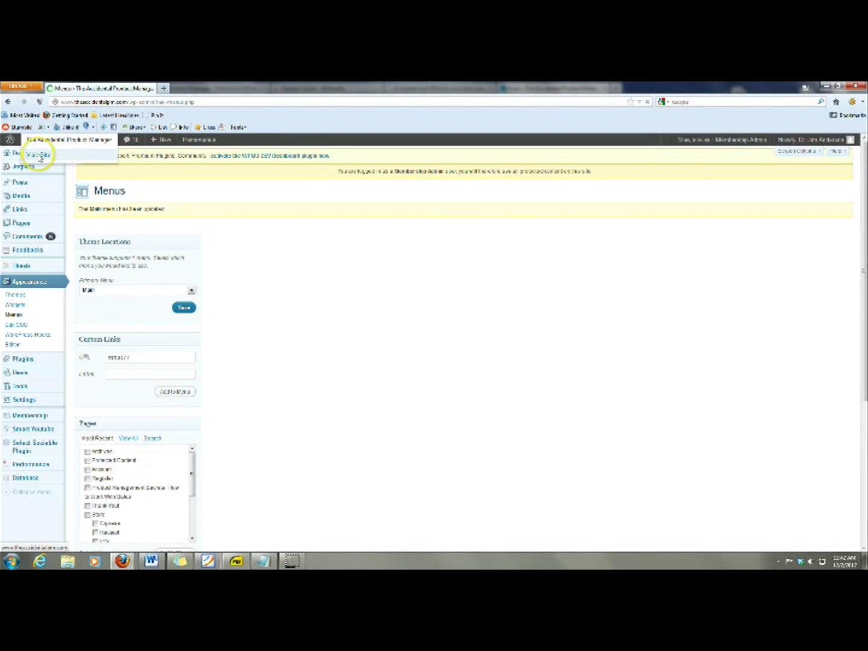
# Step: Visit the live blog, open its Archives page and go to the z – Career category
pyautogui.click(40, 156)
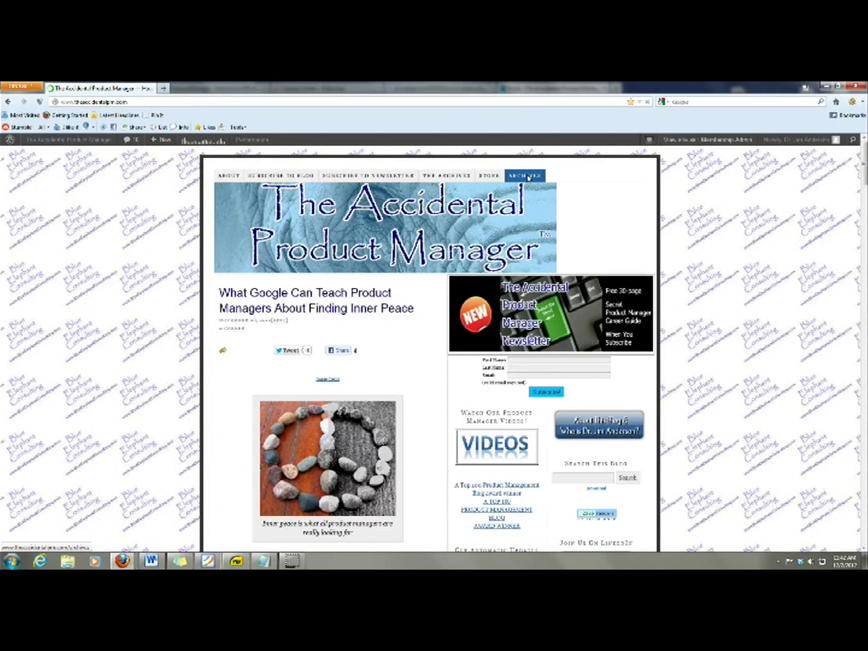
pyautogui.click(528, 176)
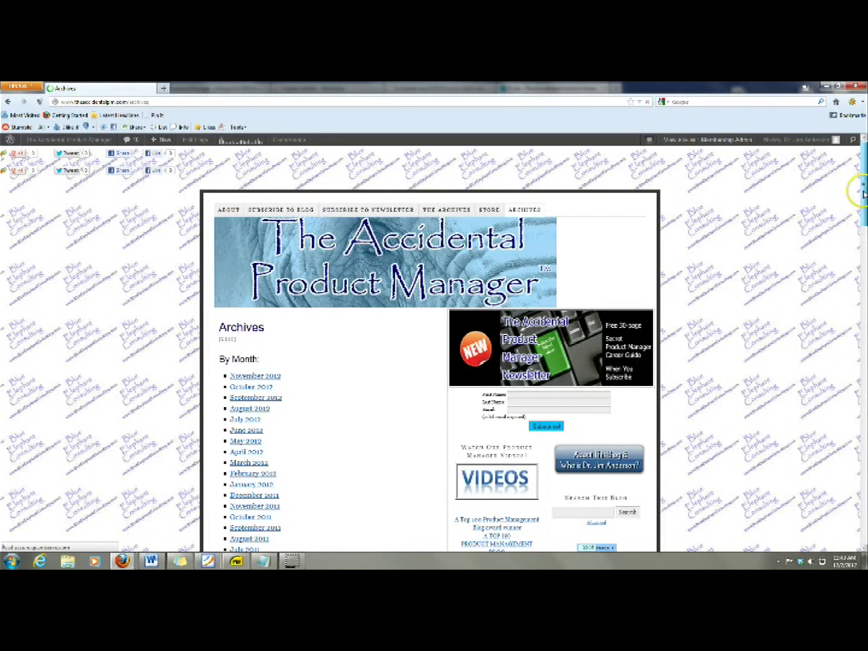
pyautogui.moveTo(862, 190); pyautogui.dragTo(850, 218)
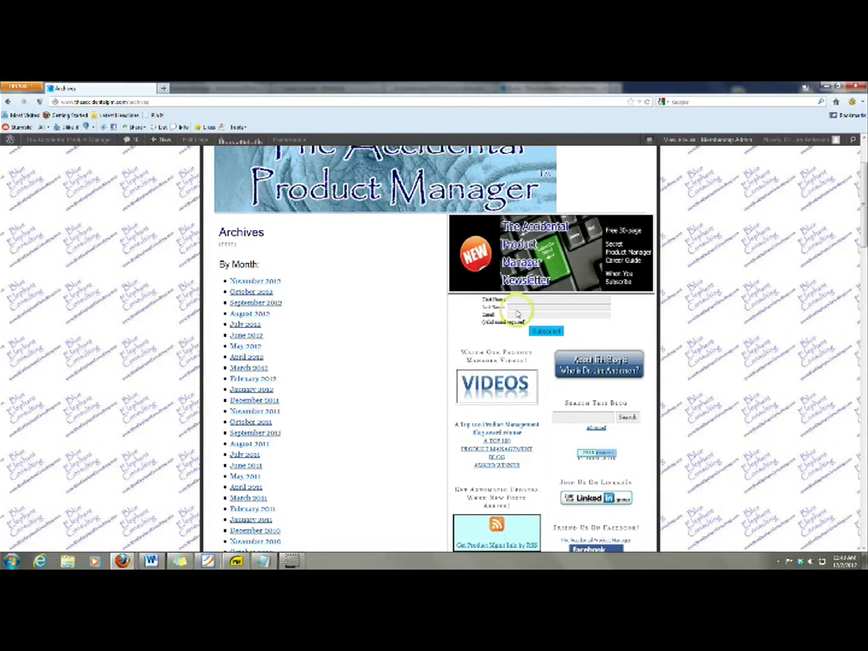
pyautogui.moveTo(861, 194); pyautogui.dragTo(862, 445)
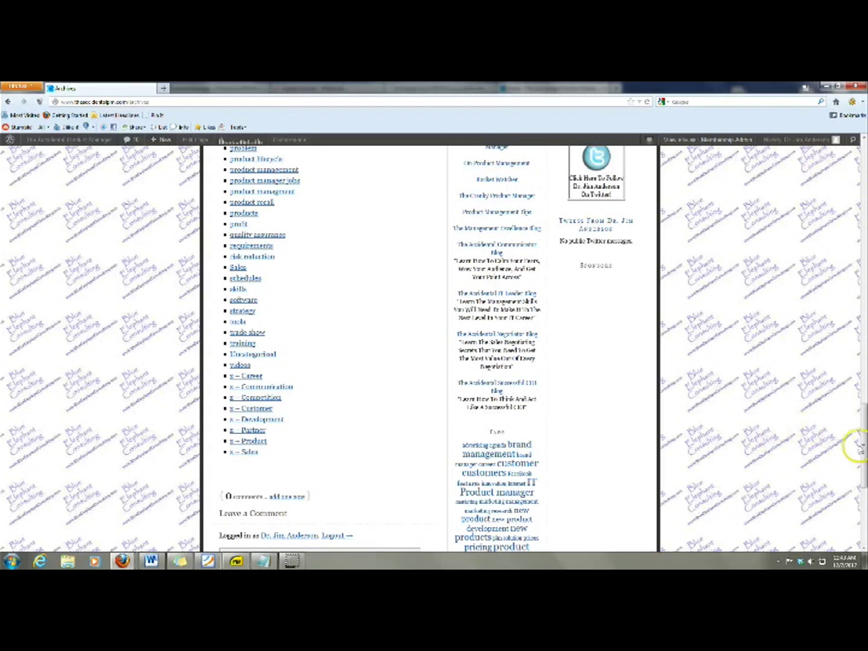
pyautogui.moveTo(863, 448); pyautogui.dragTo(863, 434)
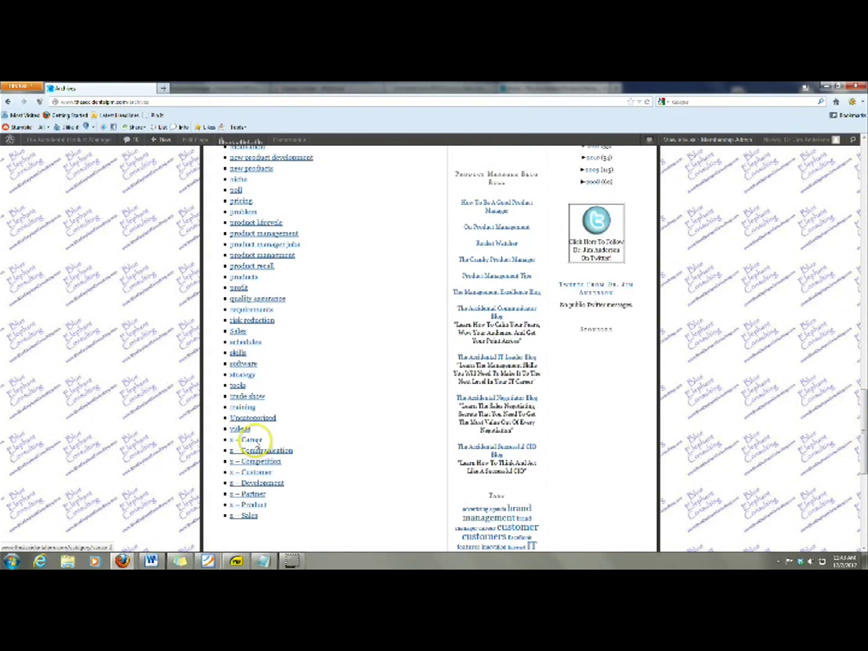
pyautogui.click(257, 446)
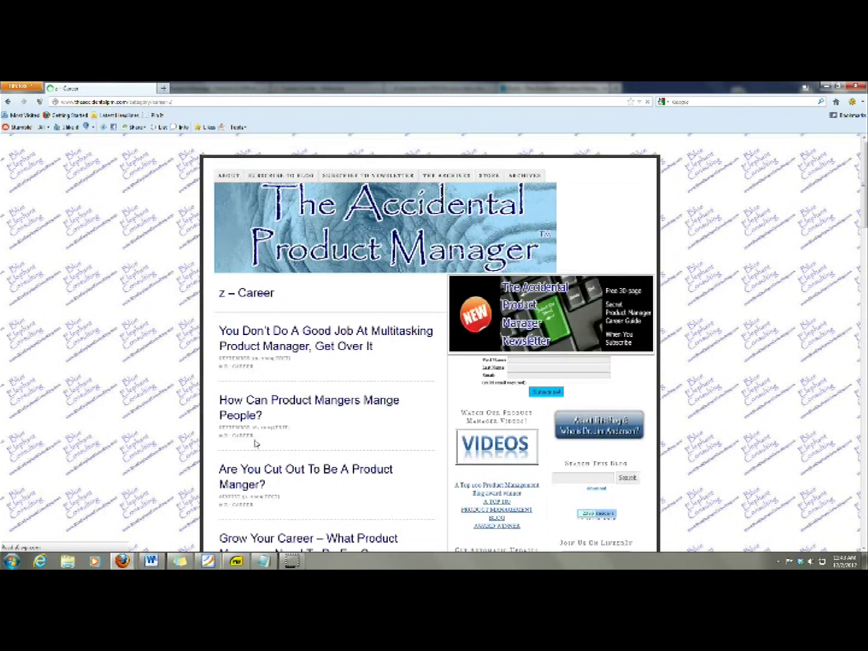
# Step: Review the z – Career category archive's posts, then go back toward the Menus page
pyautogui.click(167, 383)
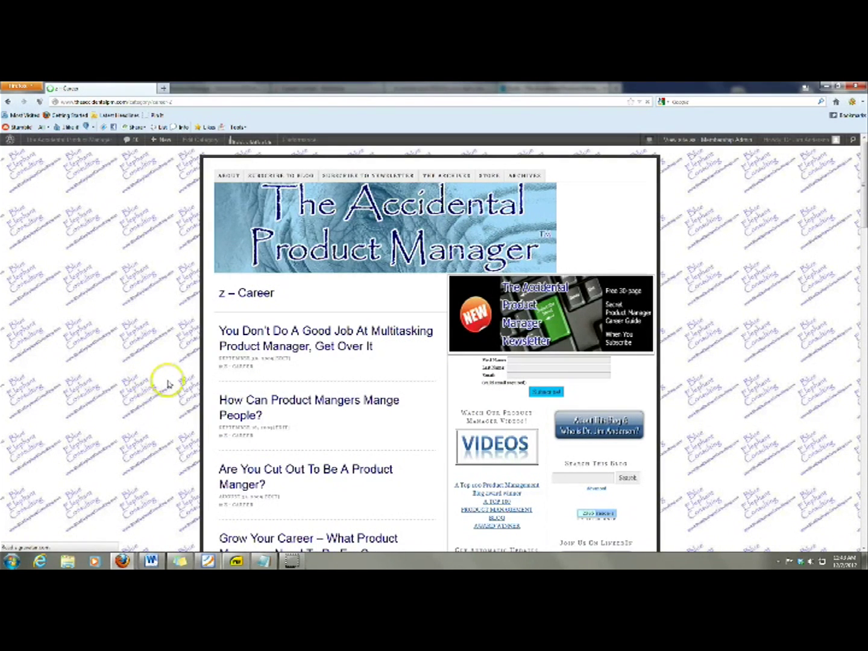
pyautogui.scroll(-1, 168, 384)
pyautogui.scroll(-3, 168, 384)
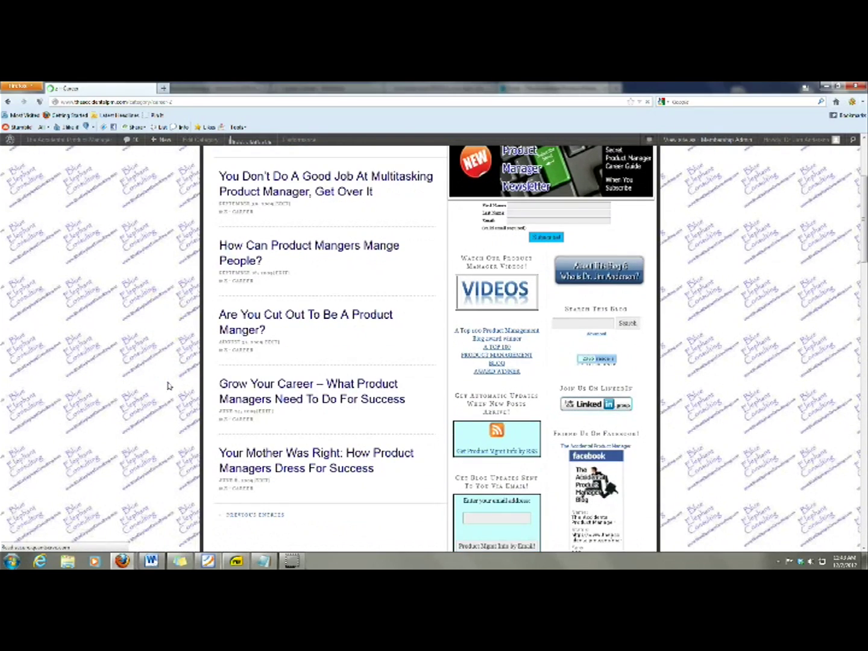
pyautogui.scroll(4, 168, 384)
pyautogui.click(168, 384)
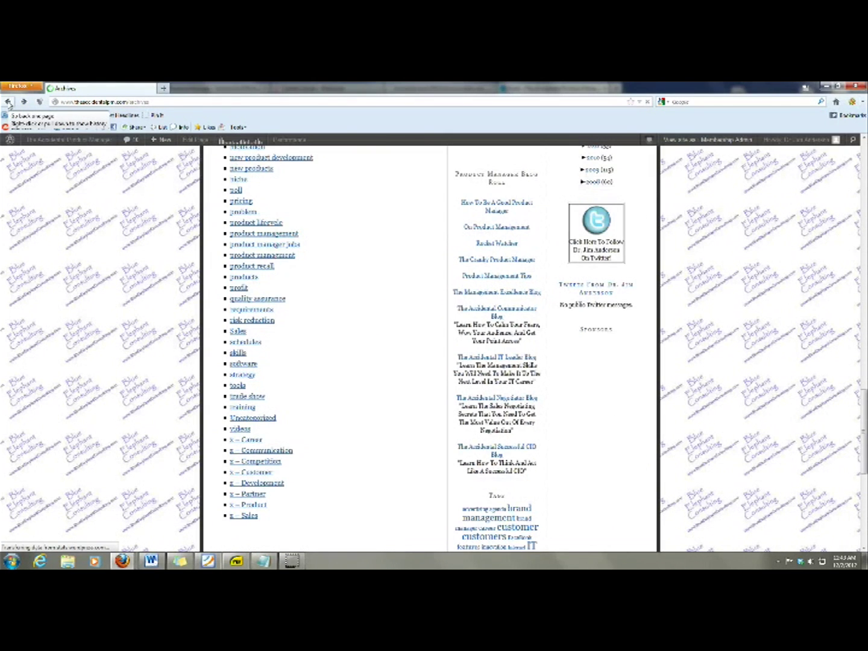
pyautogui.click(9, 103)
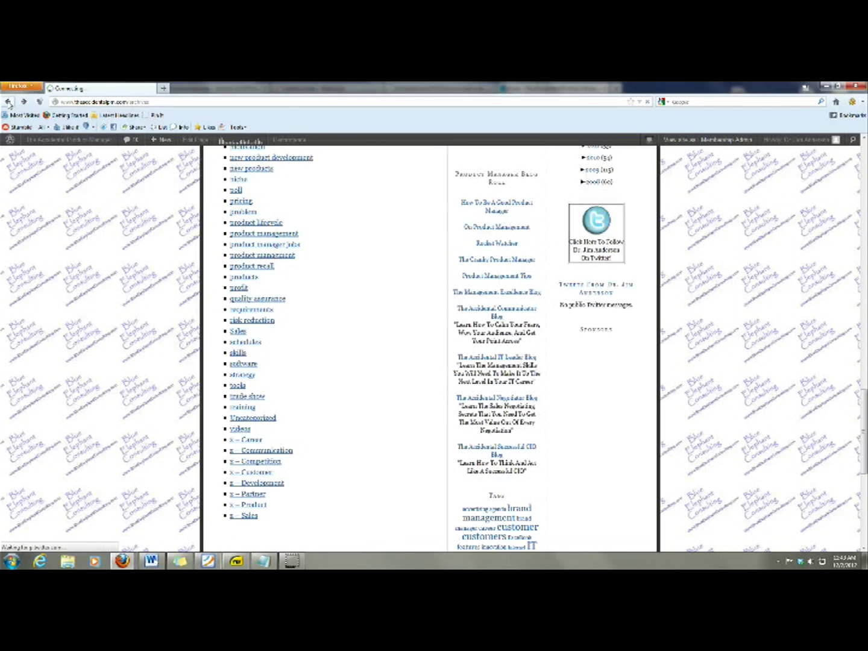
# Step: Return to the Menus page and list all categories in the Categories box
pyautogui.click(7, 104)
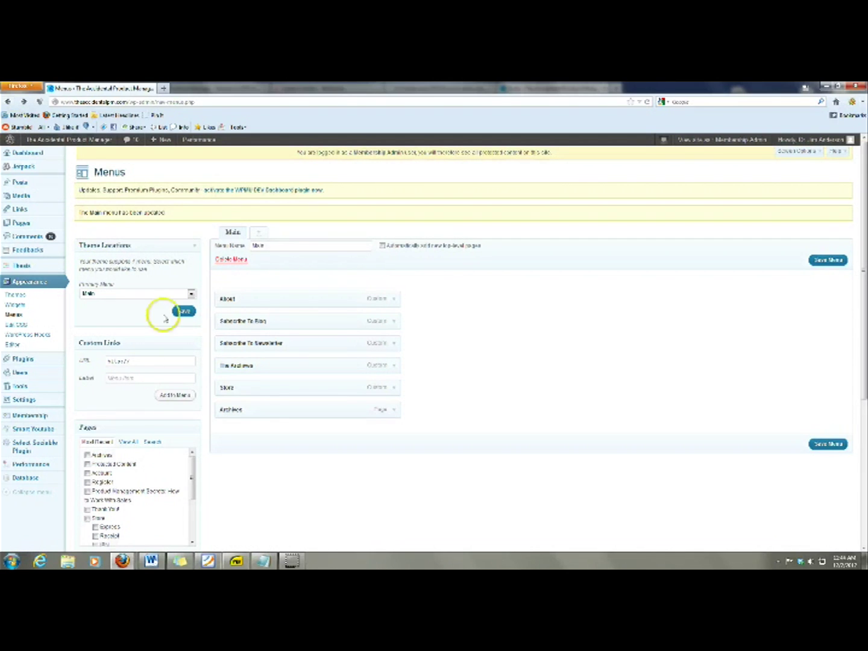
pyautogui.click(292, 559)
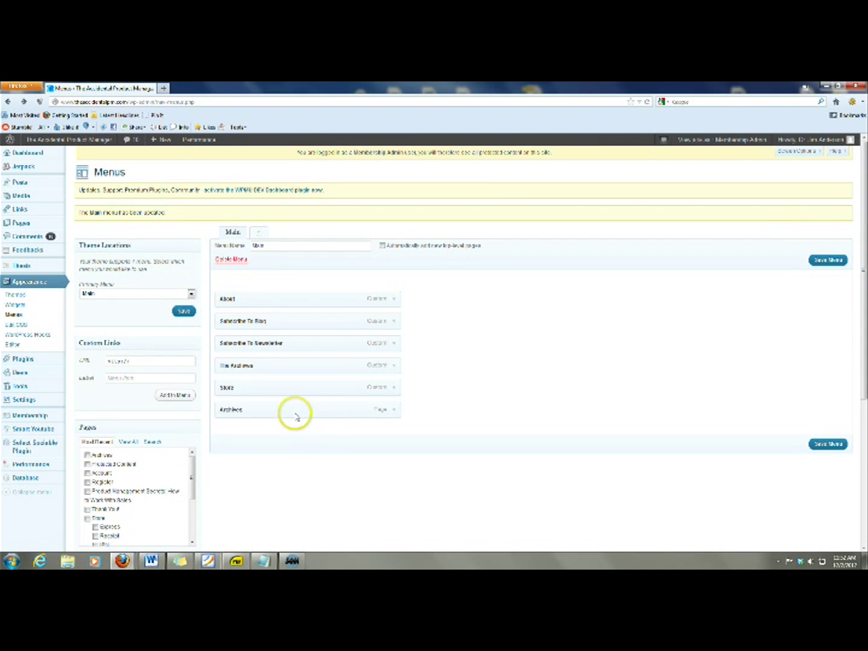
pyautogui.scroll(-2, 280, 418)
pyautogui.scroll(-5, 280, 418)
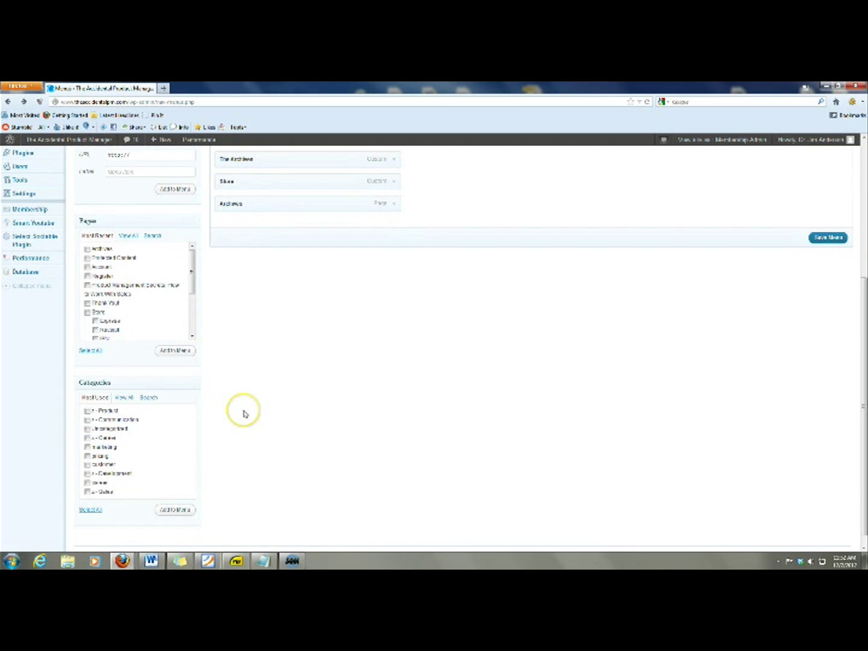
pyautogui.scroll(-1, 245, 414)
pyautogui.click(123, 387)
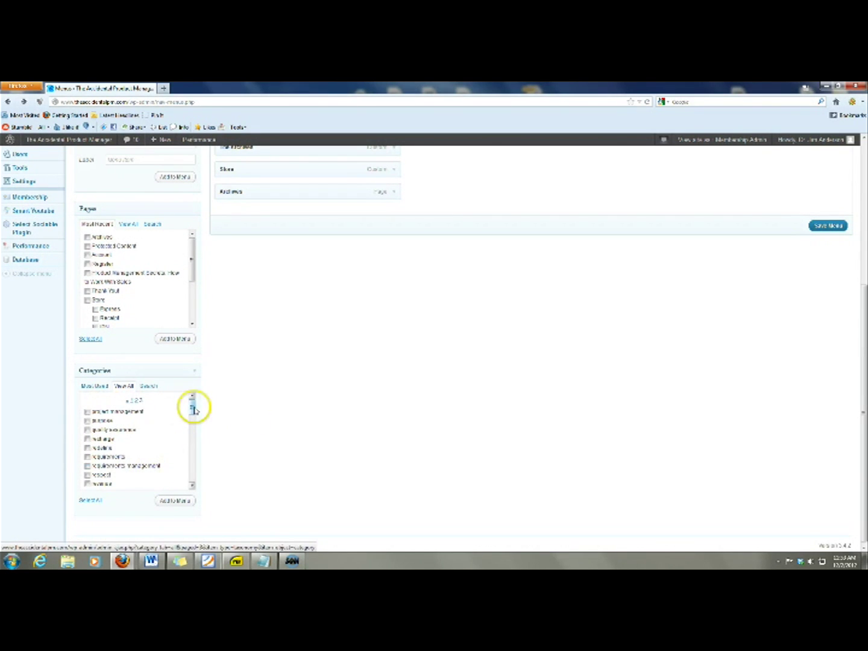
pyautogui.moveTo(194, 407); pyautogui.dragTo(191, 486)
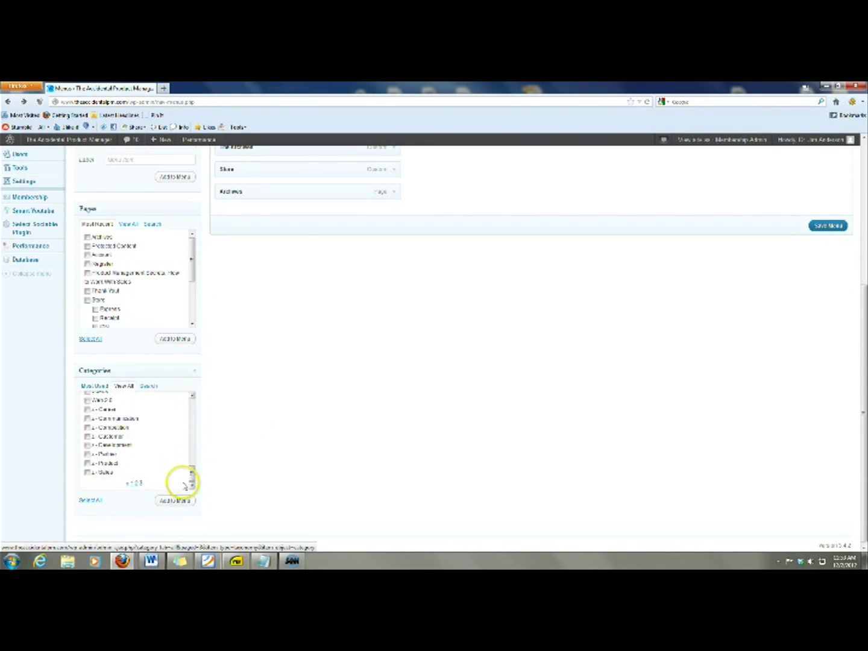
# Step: Add the eight z – categories, Career through Sales, to the Main menu
pyautogui.click(88, 410)
pyautogui.click(88, 418)
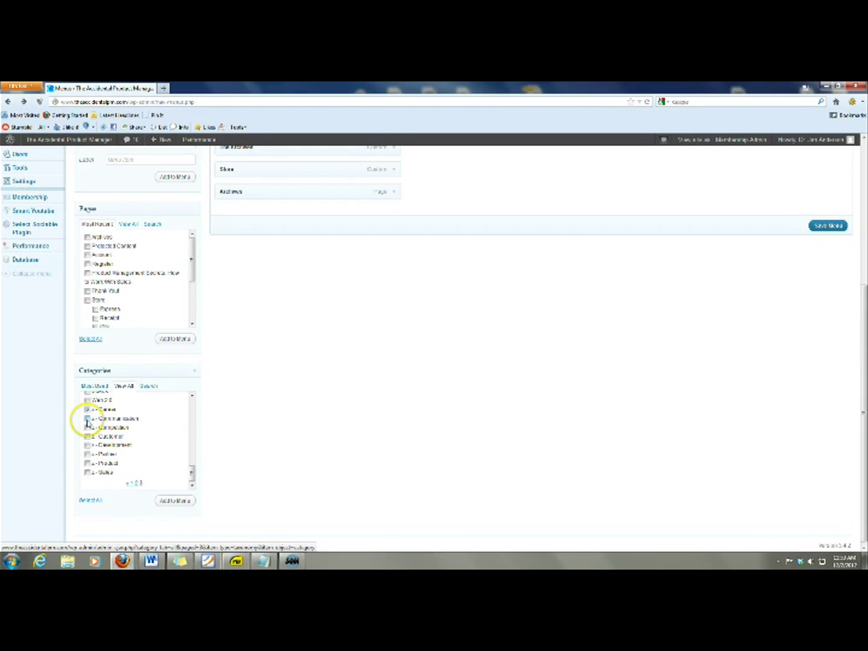
pyautogui.click(87, 427)
pyautogui.click(87, 436)
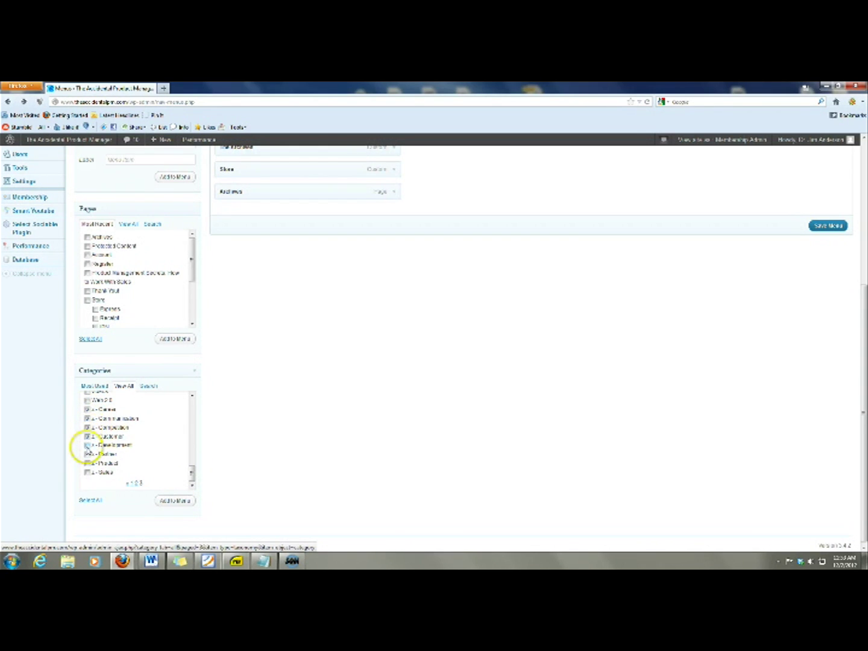
pyautogui.click(87, 445)
pyautogui.click(88, 454)
pyautogui.click(87, 463)
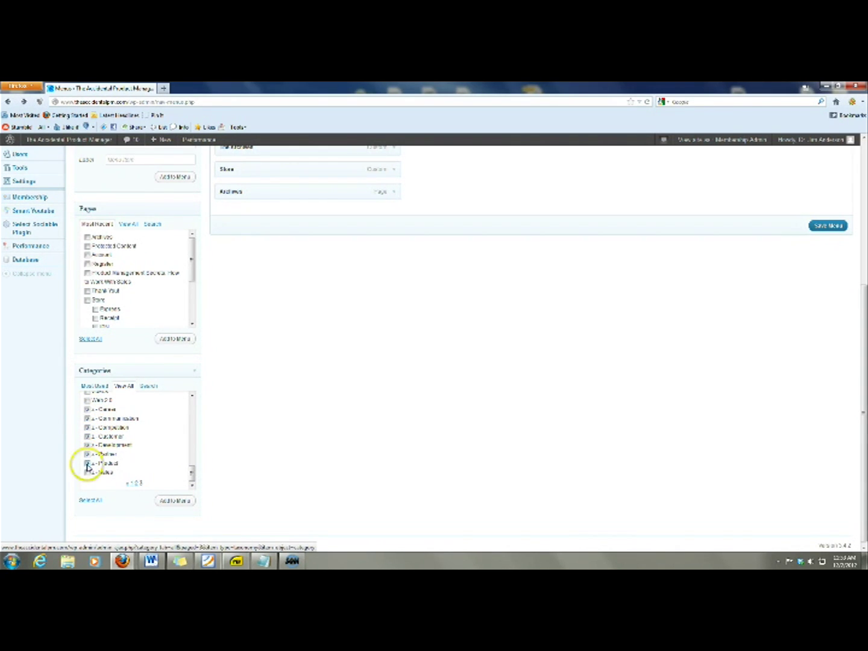
pyautogui.click(87, 473)
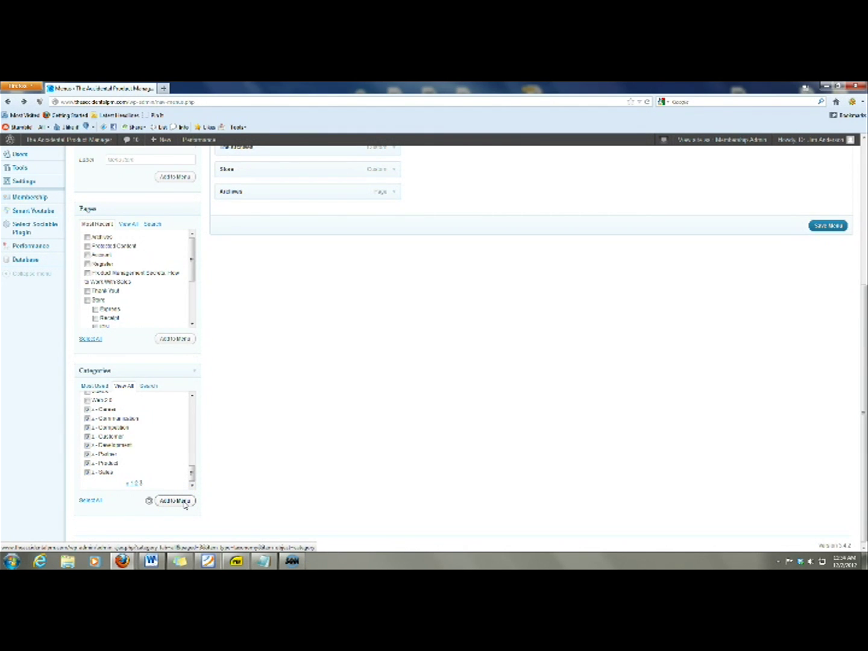
pyautogui.click(453, 340)
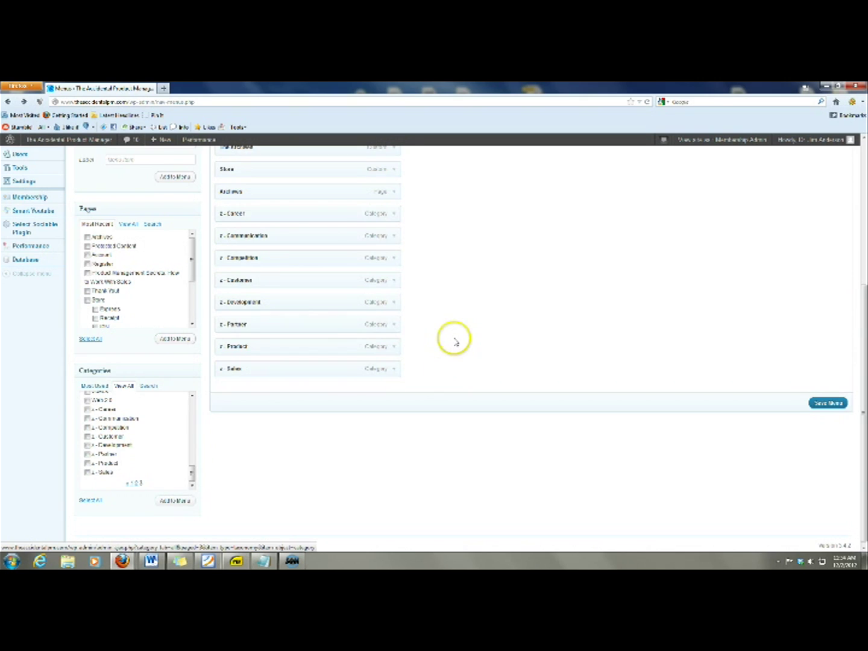
pyautogui.scroll(3, 454, 342)
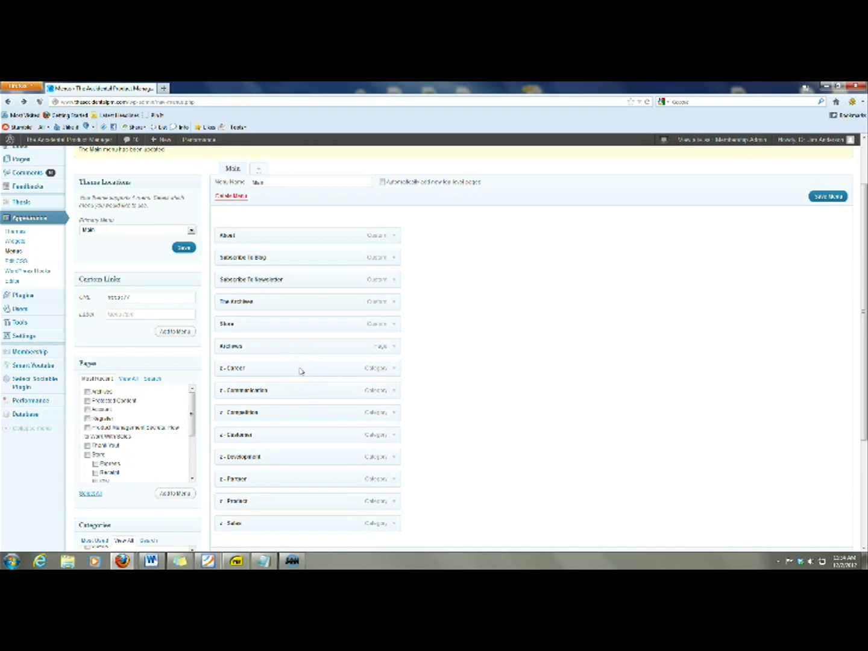
# Step: Drag the z – category items beneath Archives so they nest as its sub-items
pyautogui.moveTo(307, 372); pyautogui.dragTo(307, 524)
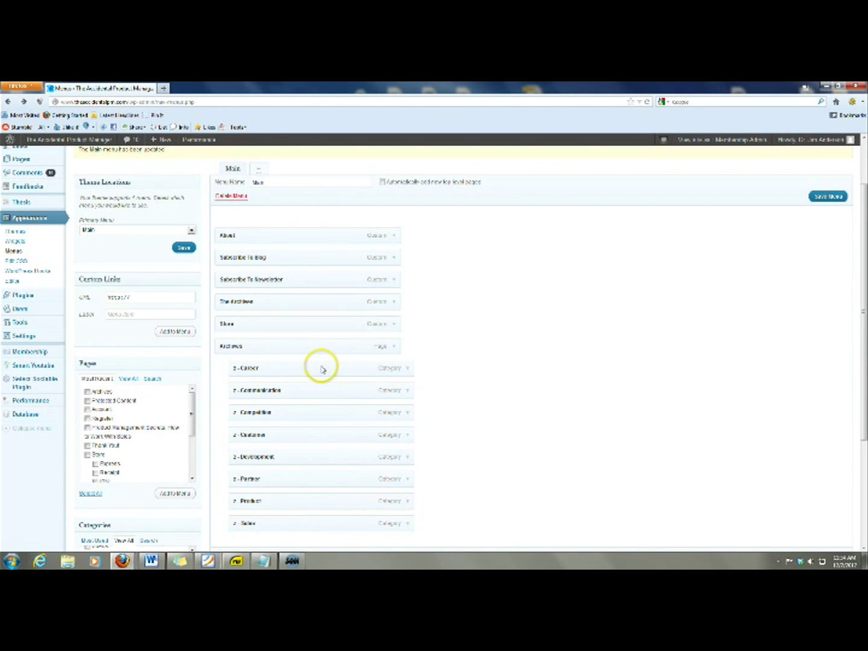
# Step: Remove the 'z – ' prefix from the Career, Communication and Competition menu labels
pyautogui.click(407, 369)
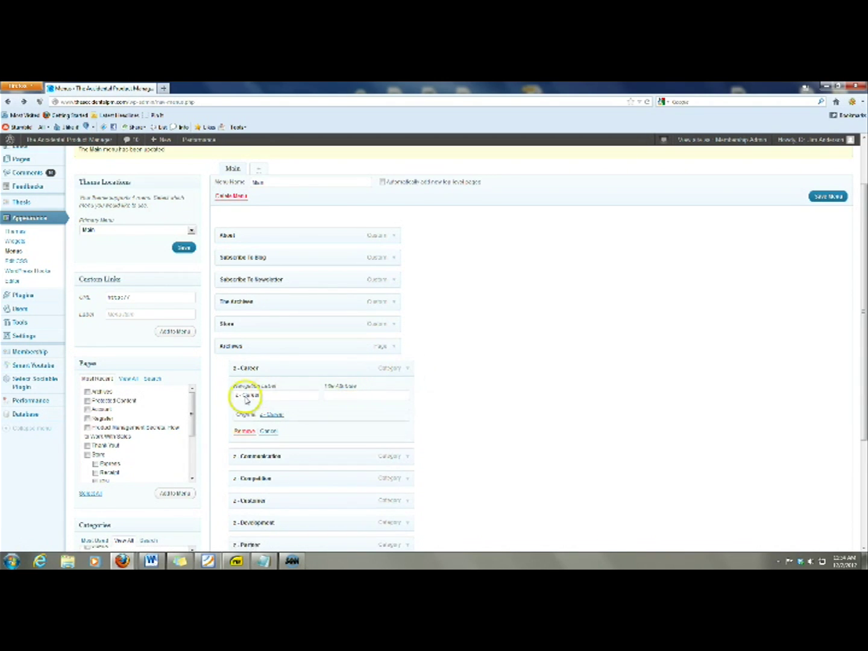
pyautogui.moveTo(245, 399); pyautogui.dragTo(236, 399)
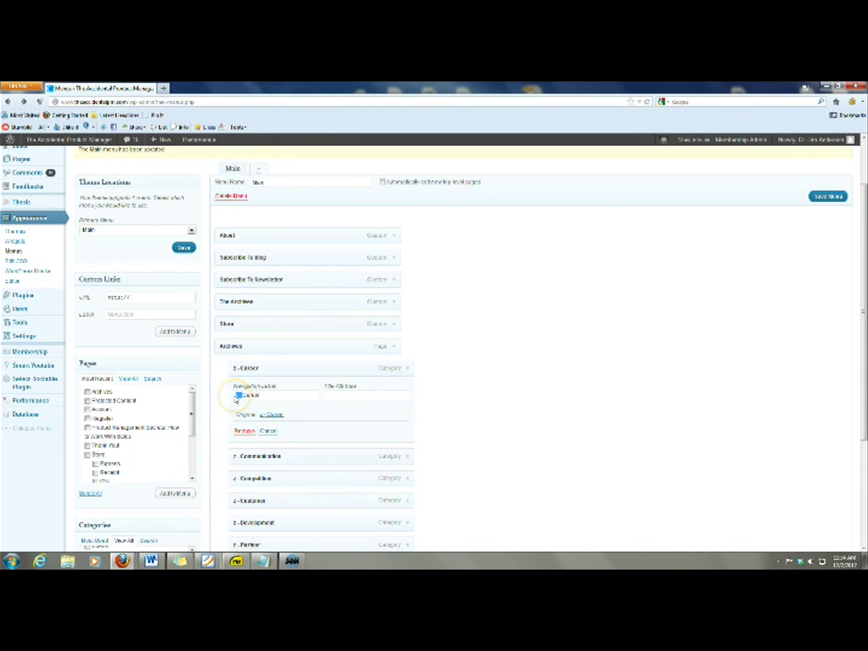
pyautogui.press('BackSpace')
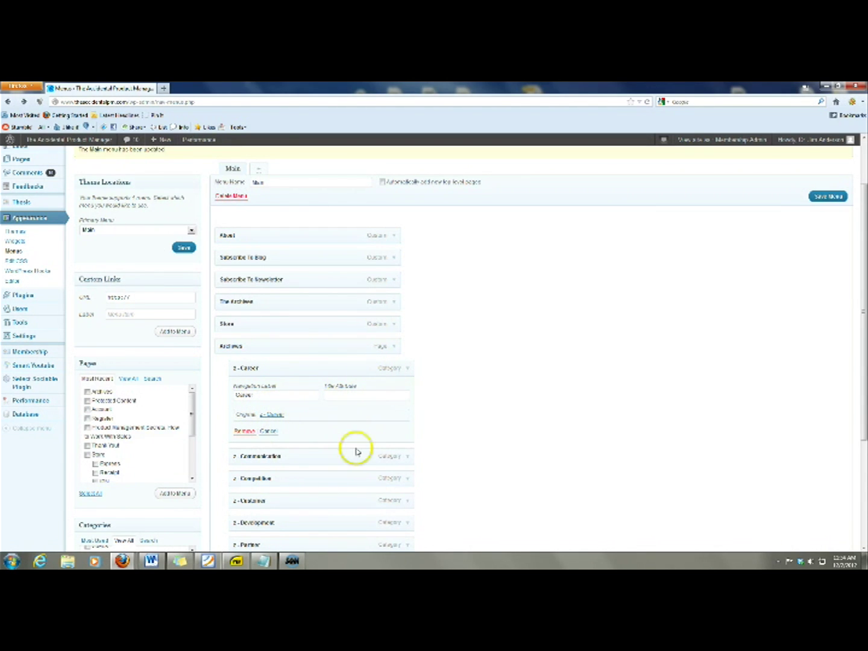
pyautogui.click(408, 455)
pyautogui.scroll(-5, 442, 423)
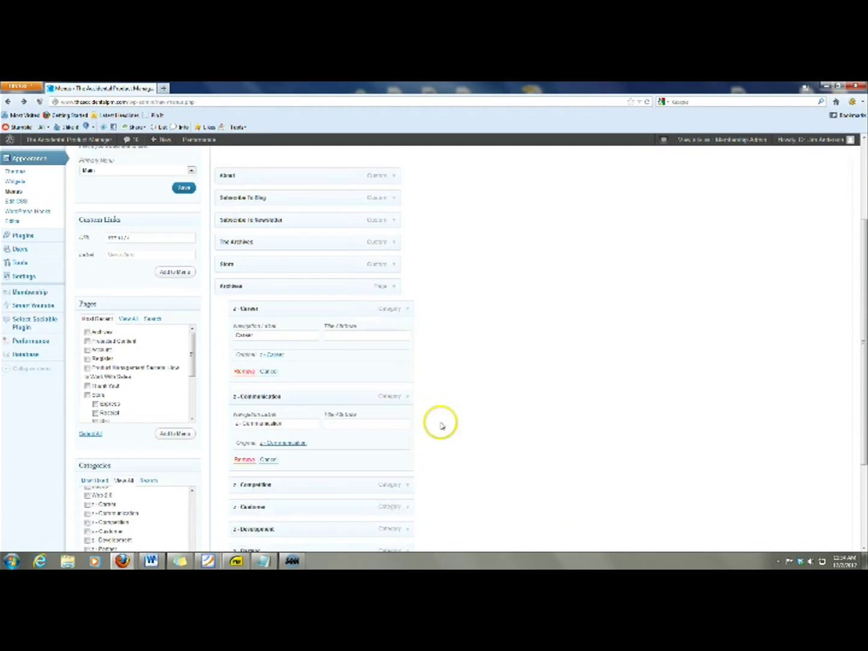
pyautogui.click(243, 329)
pyautogui.press('BackSpace')
pyautogui.press('BackSpace')
pyautogui.press('BackSpace')
pyautogui.press('BackSpace')
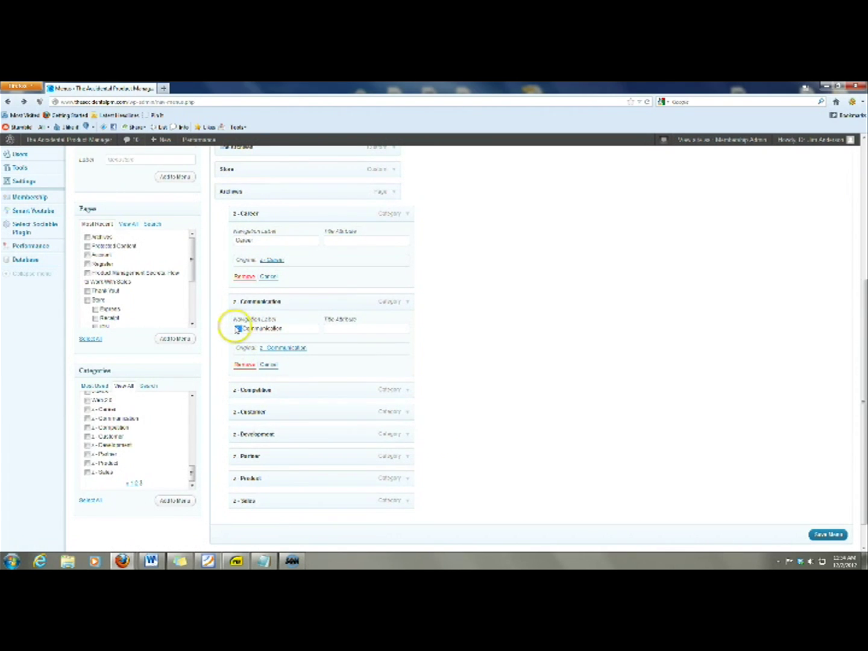
pyautogui.click(409, 393)
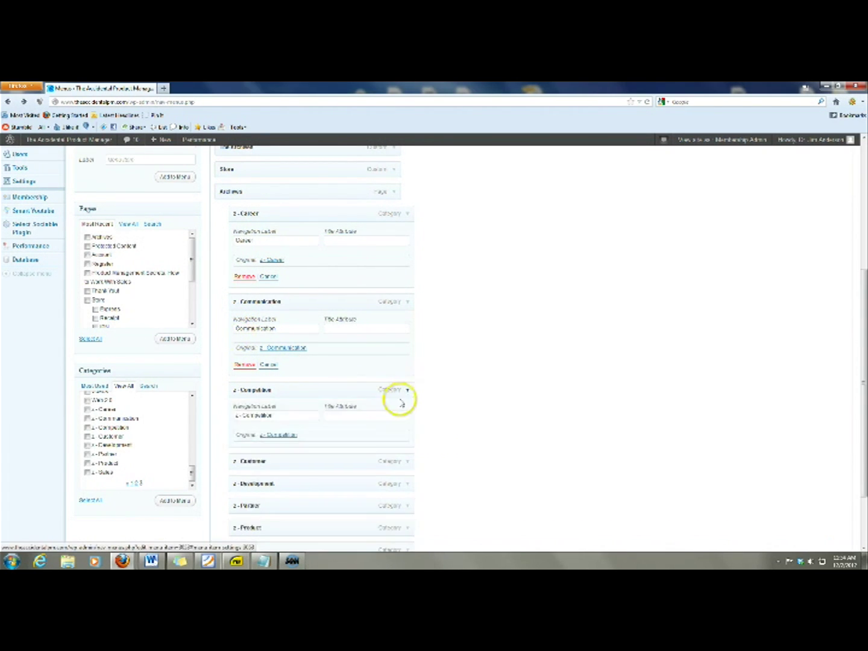
pyautogui.click(241, 417)
pyautogui.press('BackSpace')
pyautogui.press('BackSpace')
pyautogui.press('BackSpace')
pyautogui.press('BackSpace')
pyautogui.scroll(-3, 483, 422)
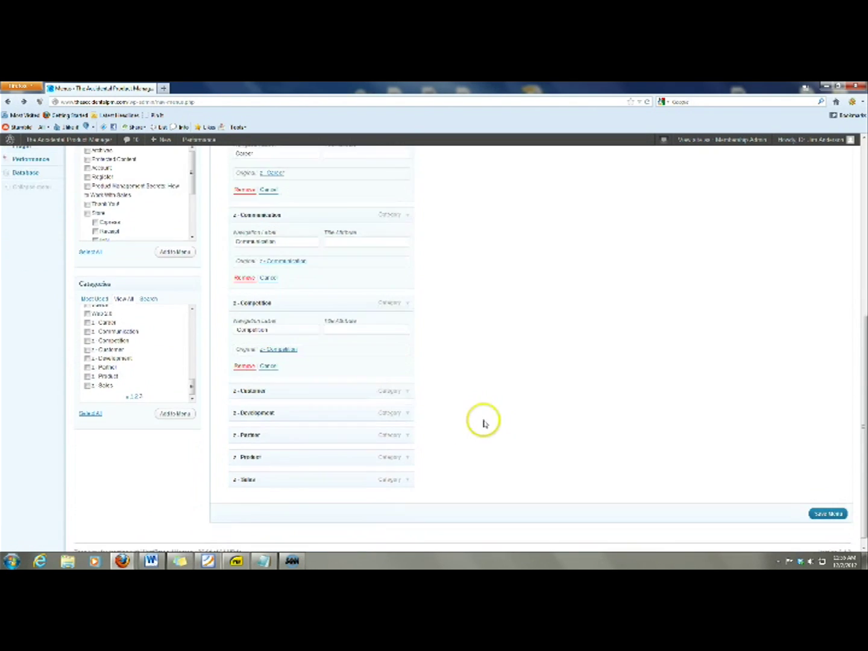
# Step: Remove the 'z – ' prefix from the Customer, Development, Partner, Product and Sales labels
pyautogui.click(407, 382)
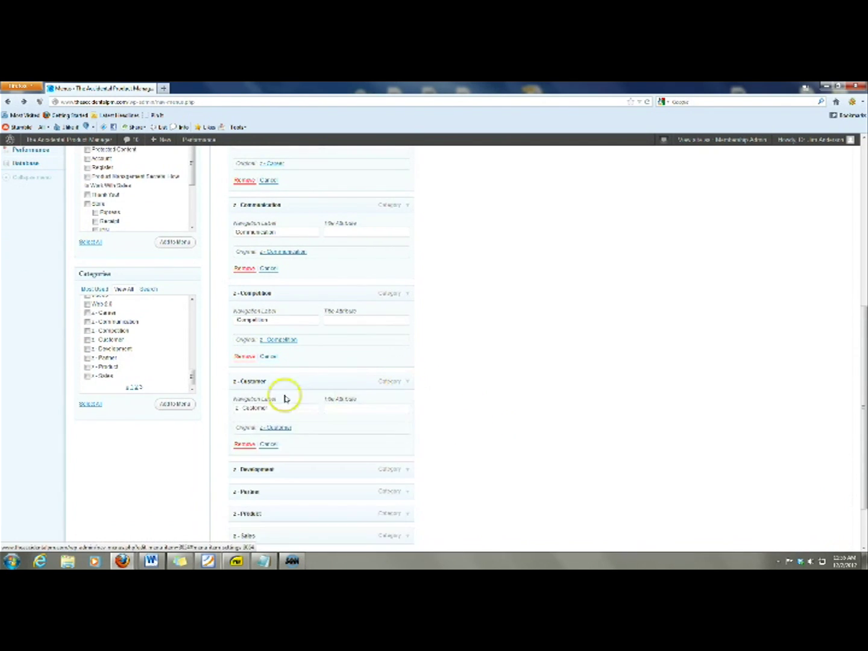
pyautogui.click(242, 408)
pyautogui.press('BackSpace')
pyautogui.press('BackSpace')
pyautogui.press('BackSpace')
pyautogui.press('BackSpace')
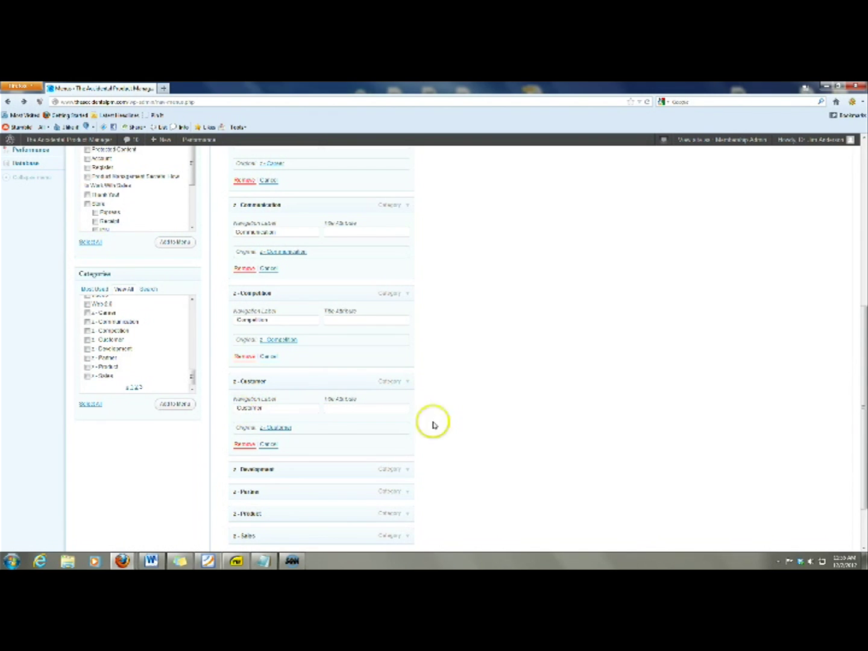
pyautogui.scroll(-3, 453, 413)
pyautogui.click(409, 404)
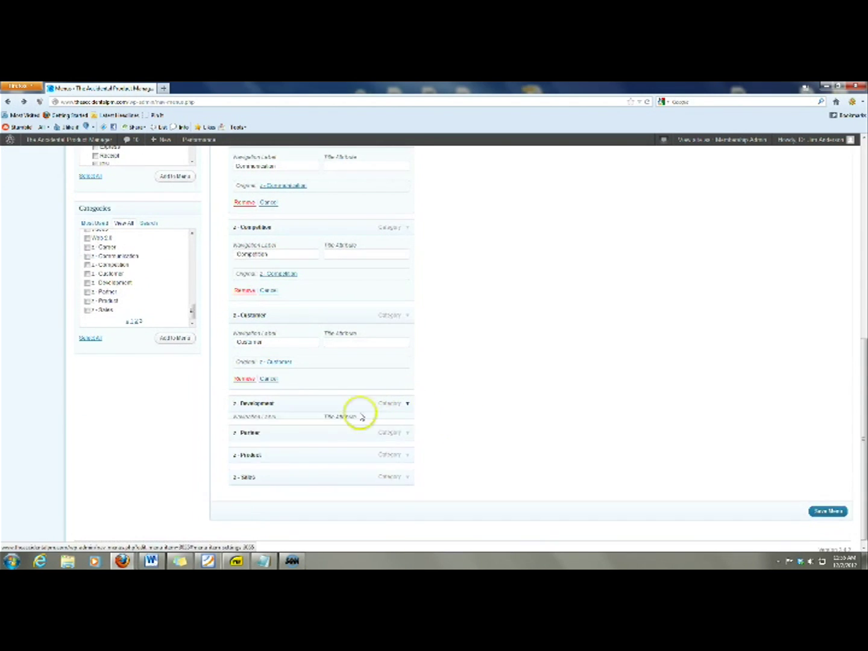
pyautogui.moveTo(244, 431); pyautogui.dragTo(234, 430)
pyautogui.press('BackSpace')
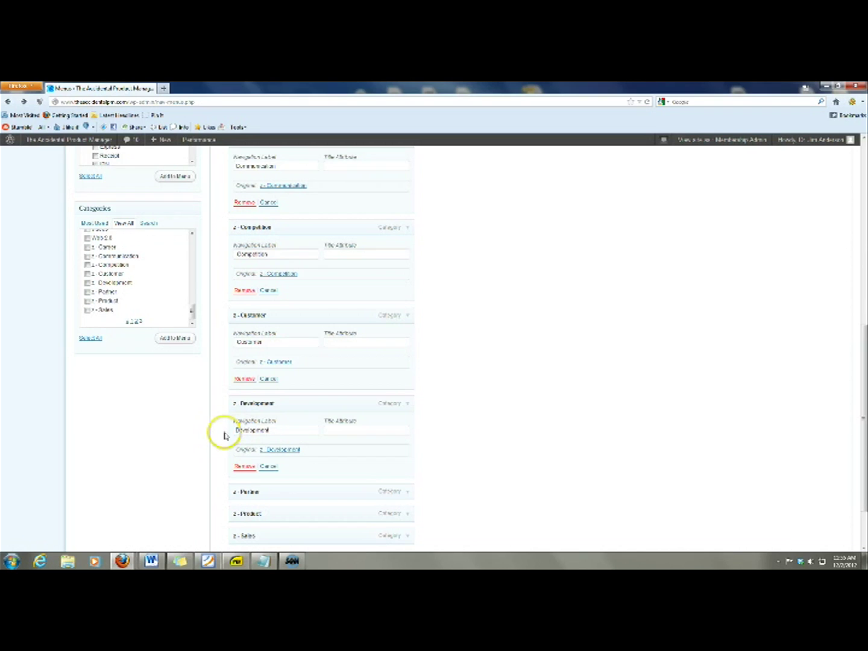
pyautogui.scroll(-3, 556, 407)
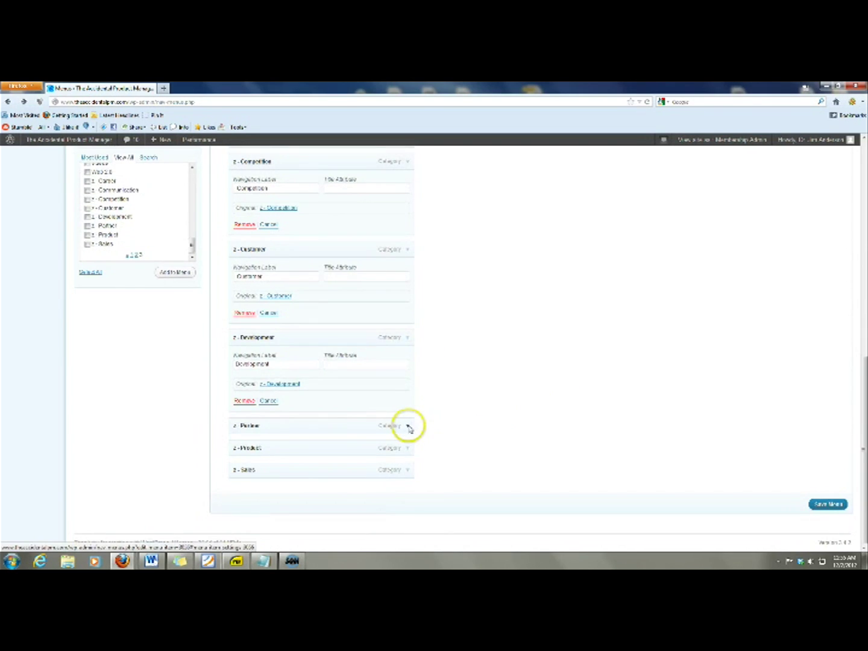
pyautogui.scroll(1, 409, 429)
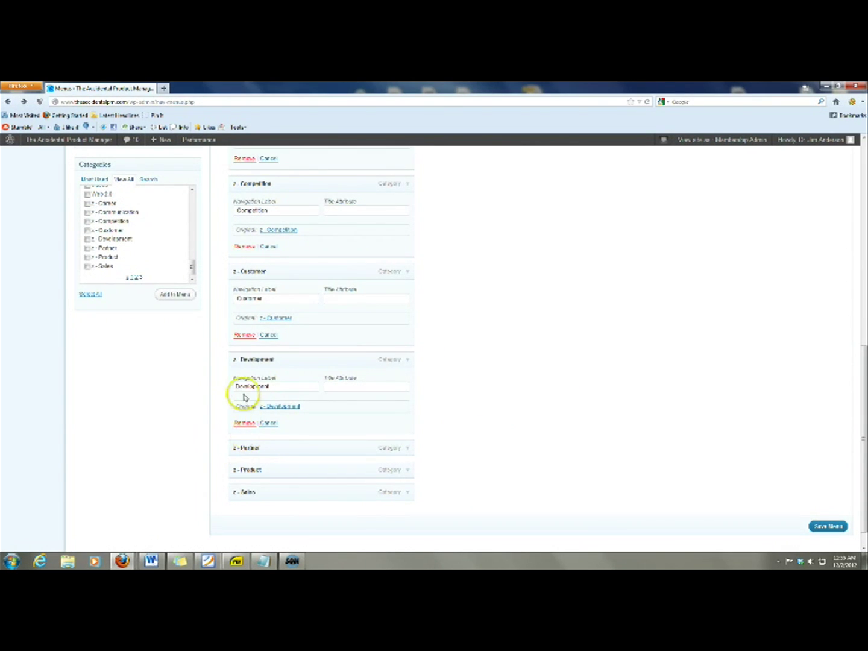
pyautogui.click(405, 448)
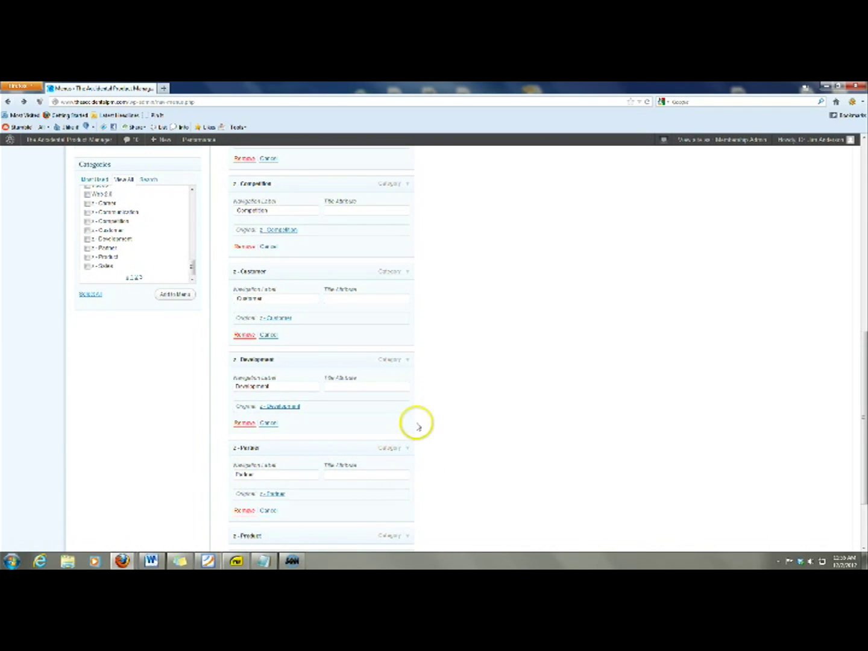
pyautogui.scroll(-3, 421, 422)
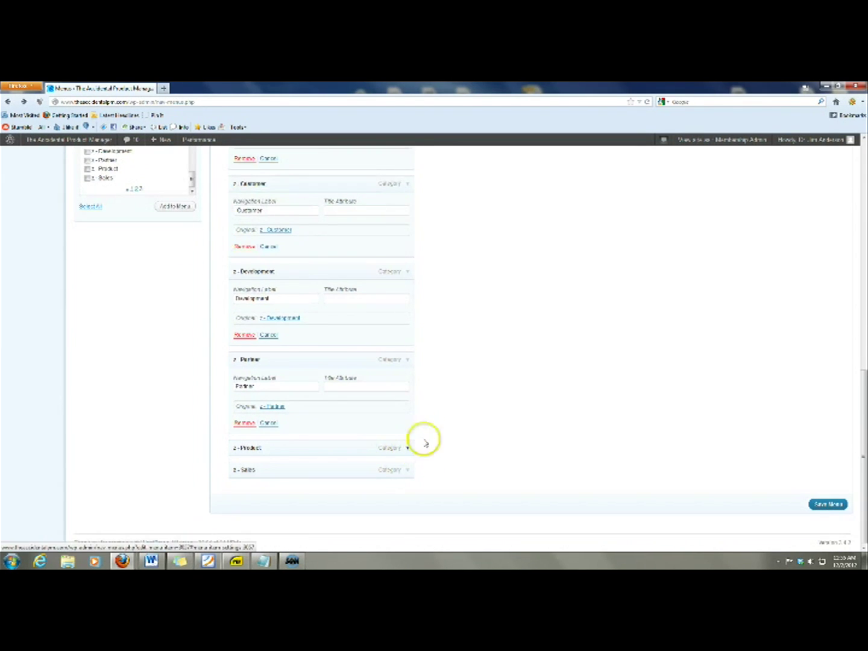
pyautogui.click(407, 448)
pyautogui.scroll(-2, 361, 416)
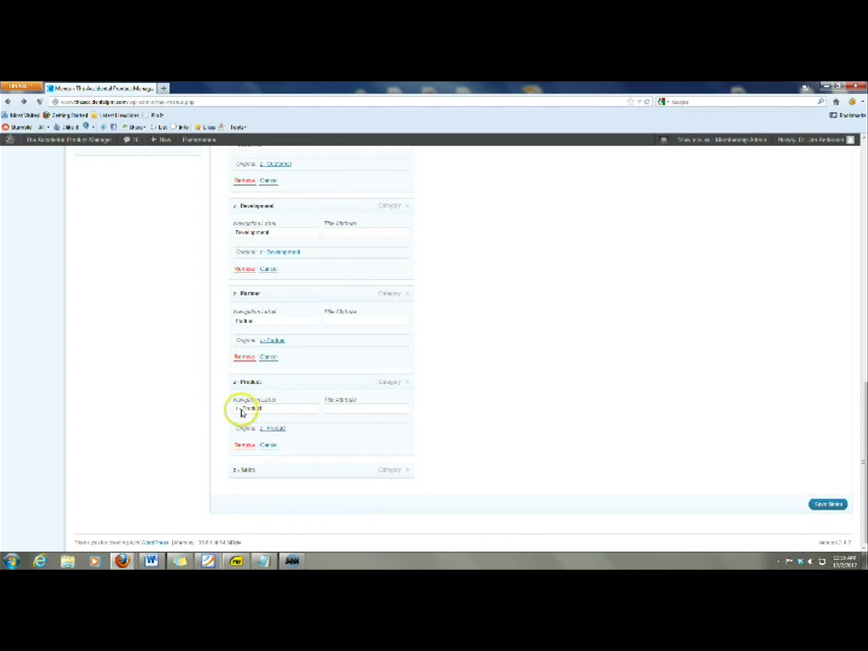
pyautogui.click(408, 471)
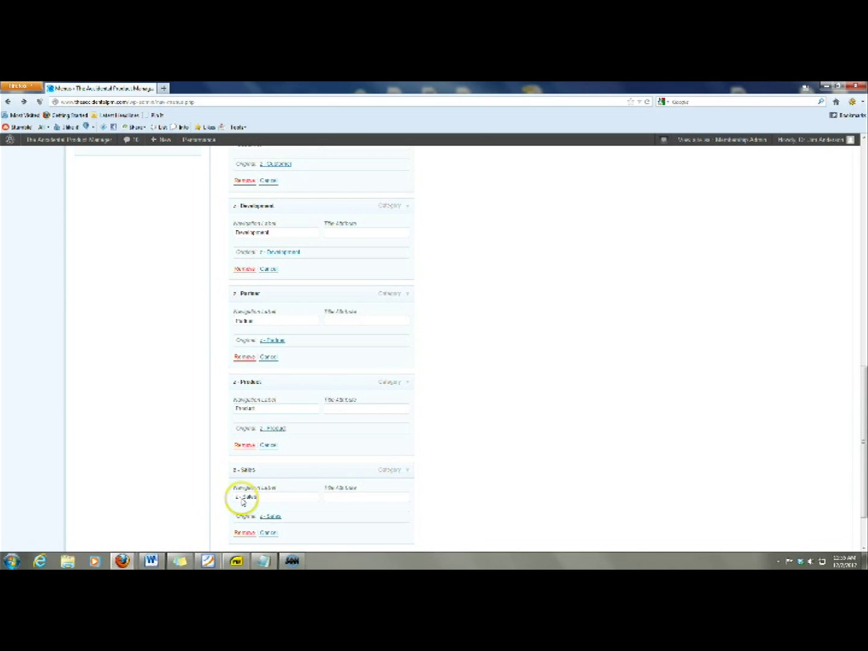
pyautogui.click(242, 498)
pyautogui.press('BackSpace')
pyautogui.press('BackSpace')
pyautogui.press('BackSpace')
pyautogui.press('BackSpace')
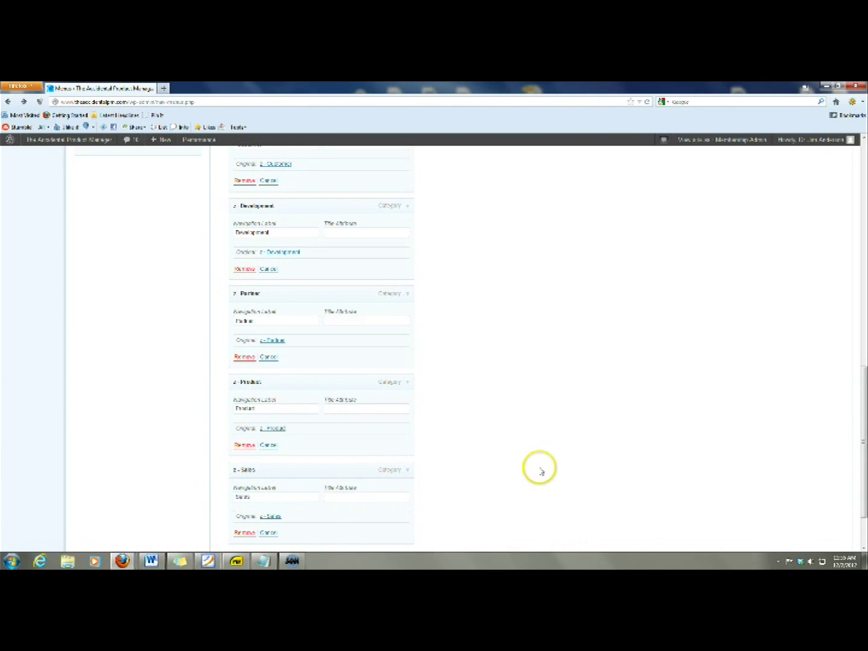
pyautogui.scroll(-2, 737, 468)
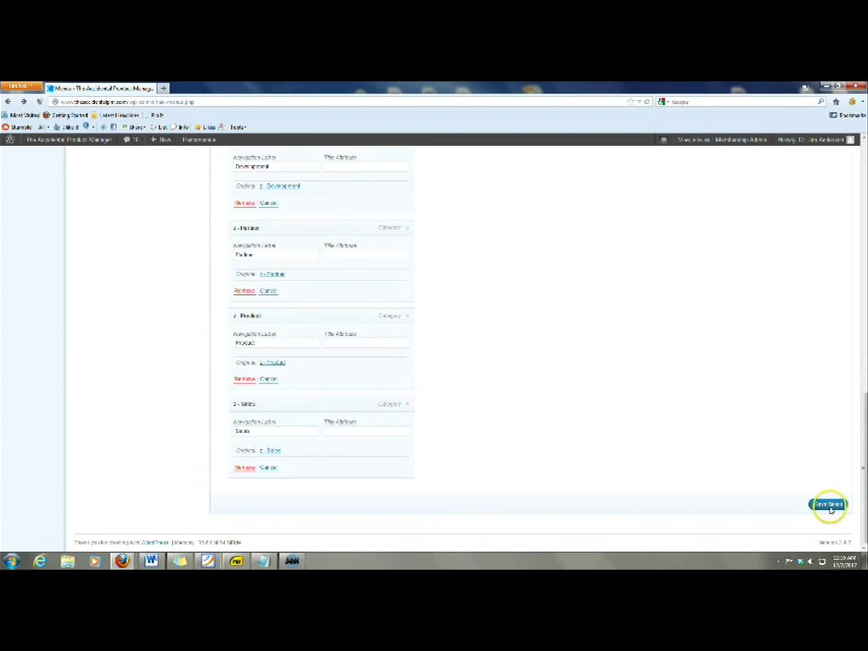
# Step: Save the Main menu with its relabeled Archives submenu, then review the updated item list
pyautogui.click(830, 506)
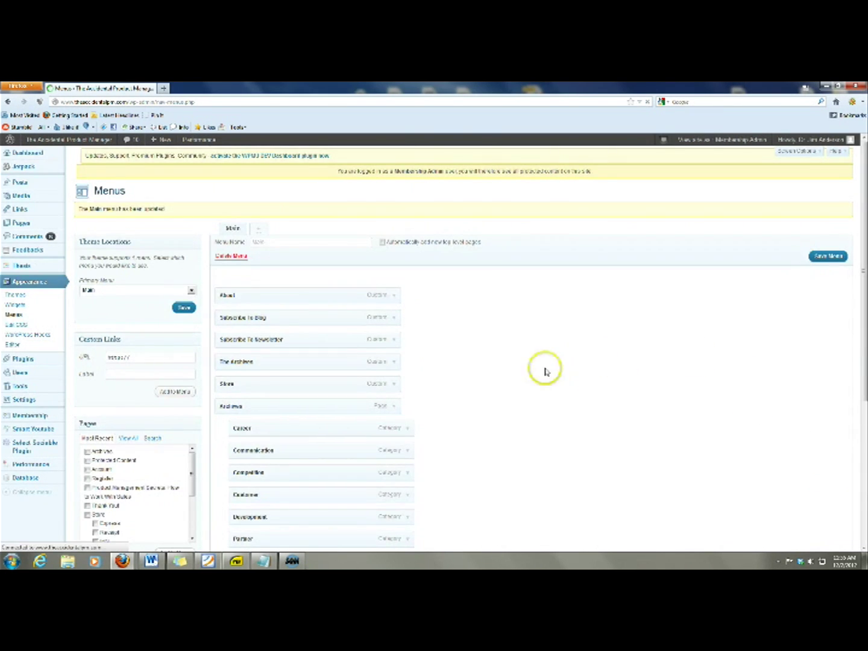
pyautogui.scroll(-2, 498, 361)
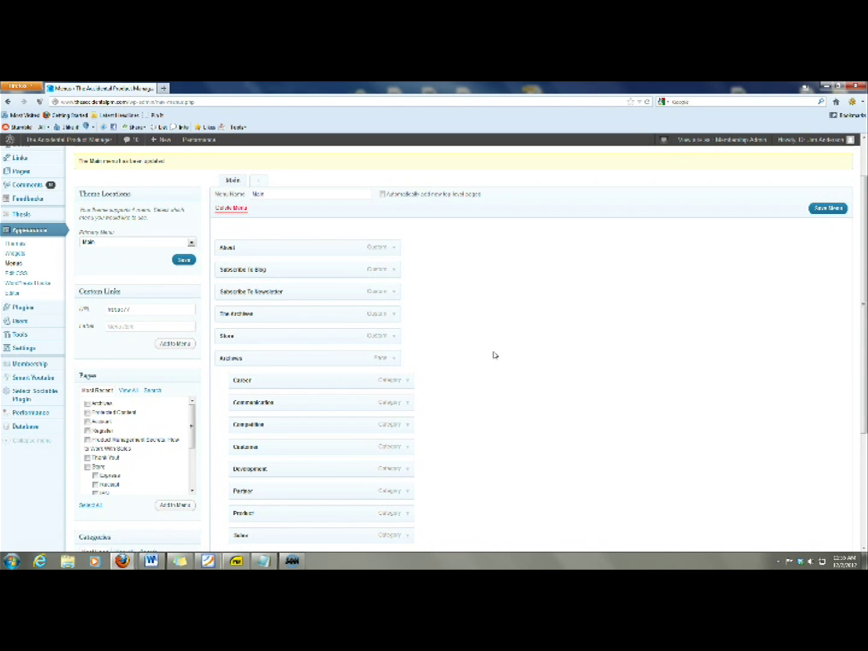
pyautogui.scroll(-3, 482, 426)
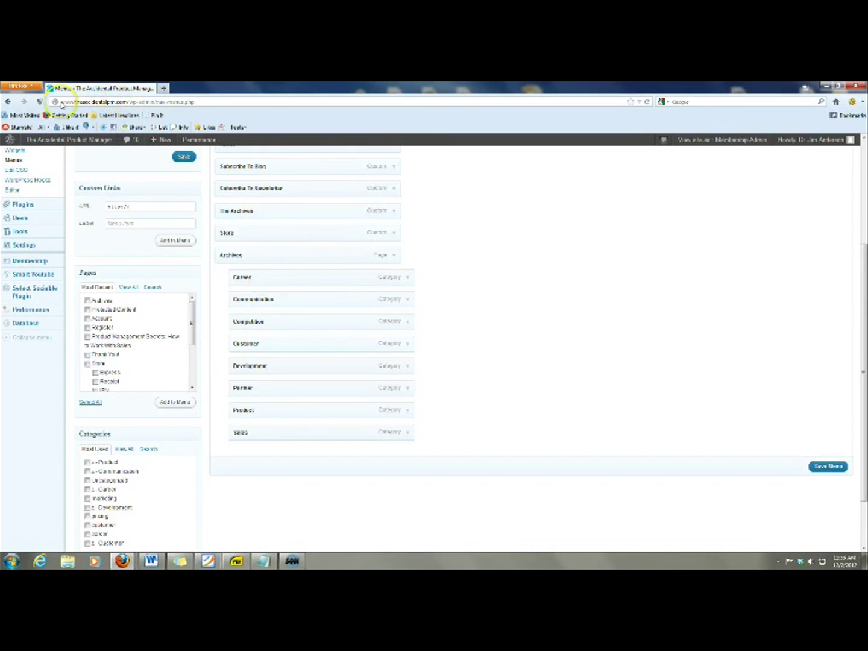
# Step: Visit the live blog and open the Career archive from the Archives dropdown
pyautogui.moveTo(45, 151)
pyautogui.click(41, 157)
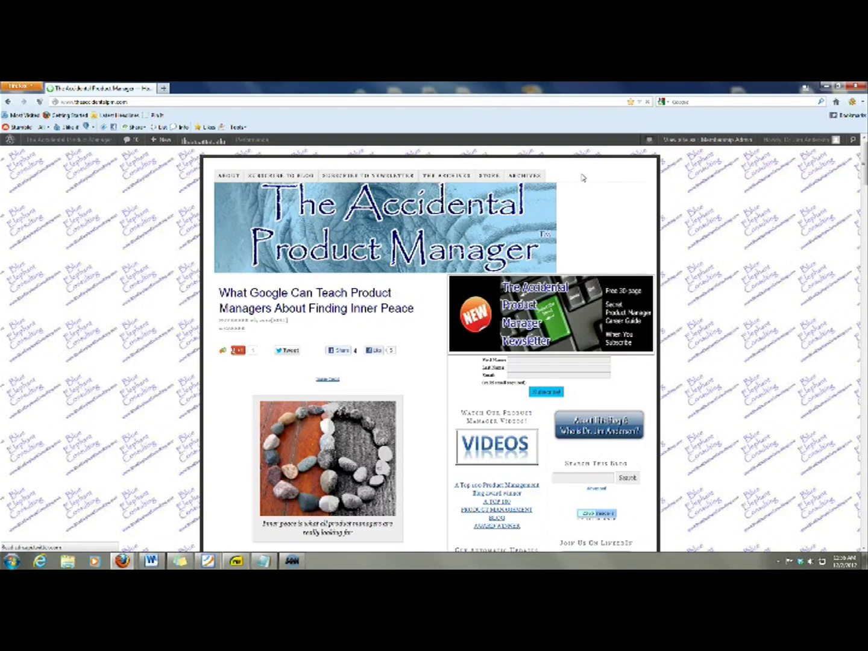
pyautogui.click(533, 177)
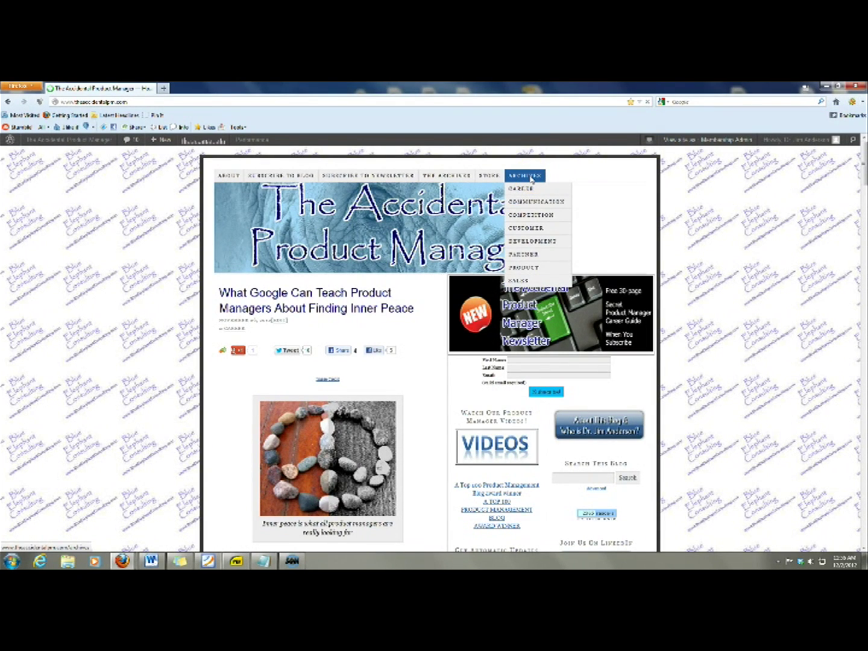
pyautogui.click(530, 178)
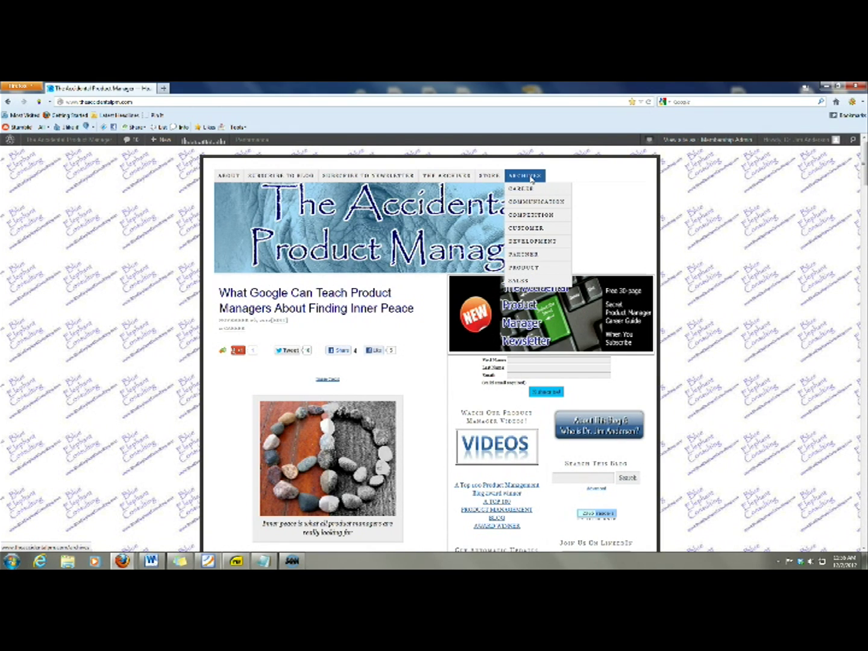
pyautogui.click(529, 191)
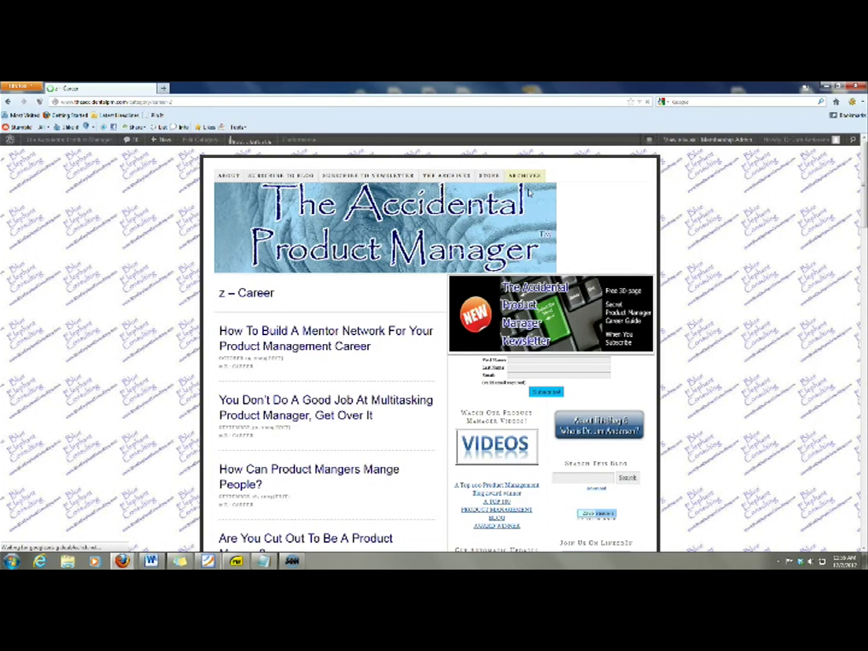
# Step: Browse the z – Career archive's five posts, from the mentor-network post to 'Grow Your Career'
pyautogui.click(309, 353)
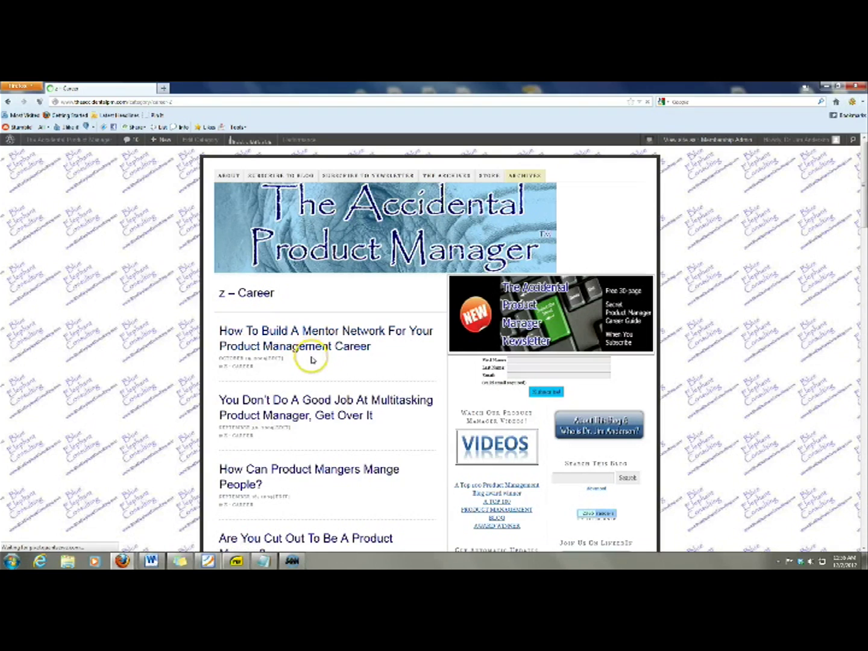
pyautogui.scroll(-1, 312, 360)
pyautogui.scroll(-3, 312, 360)
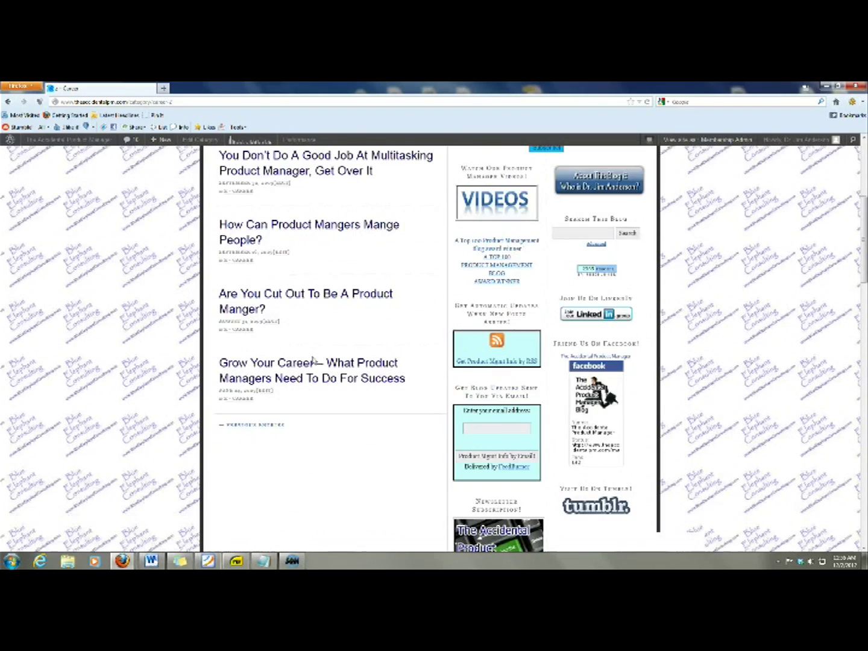
pyautogui.scroll(-1, 312, 360)
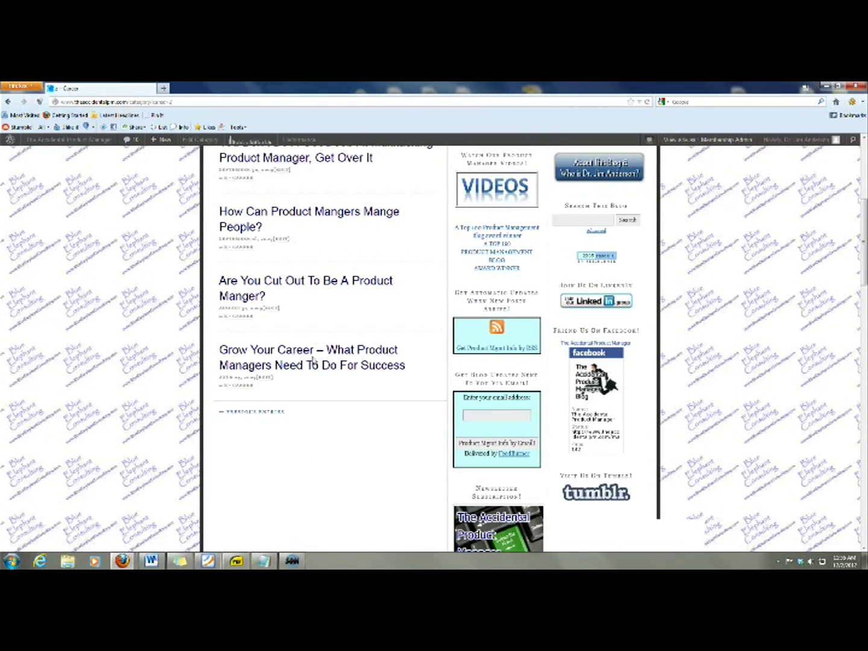
pyautogui.scroll(3, 312, 359)
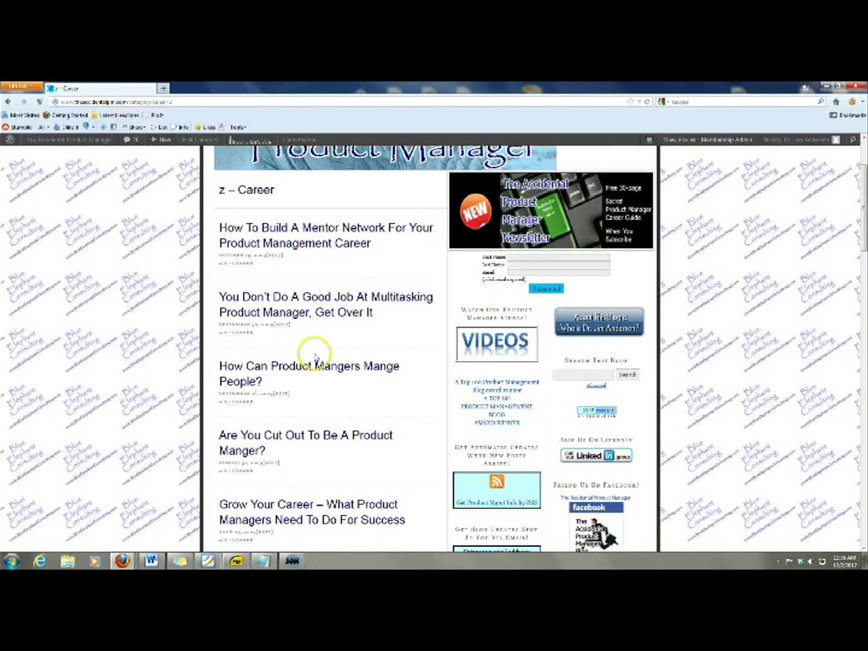
pyautogui.scroll(2, 312, 352)
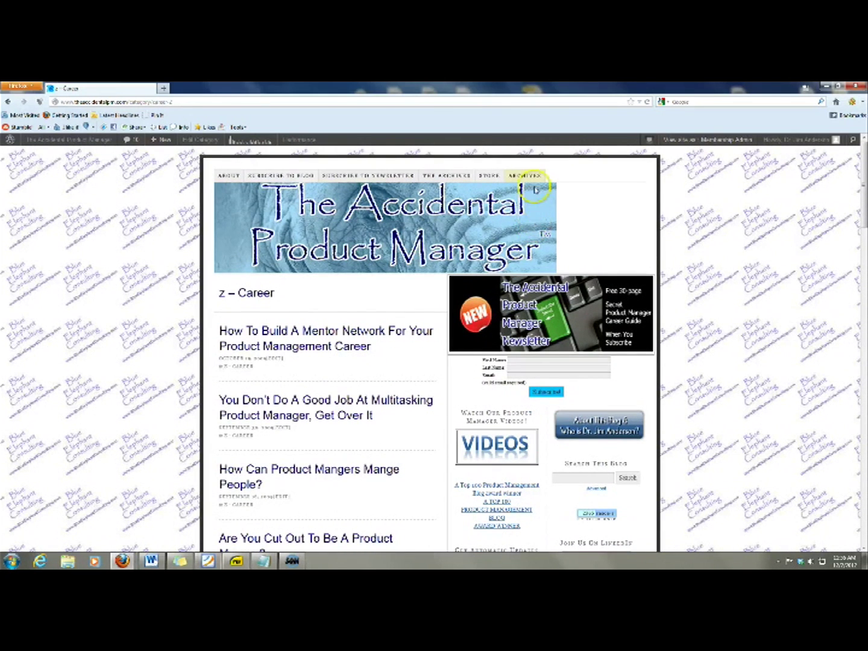
pyautogui.moveTo(528, 177)
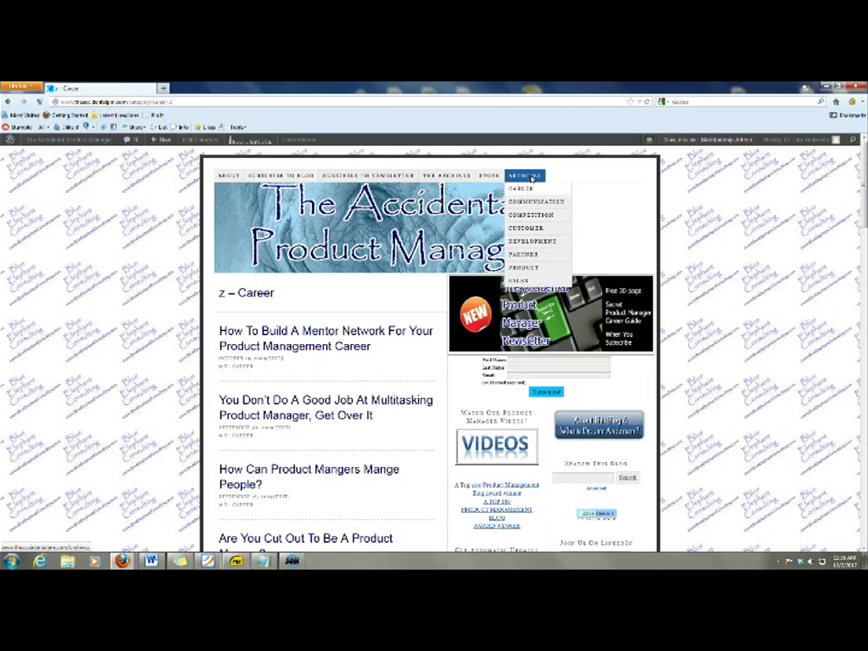
# Step: Open the blog's Archives page and review monthly archives from November 2012 to May 2008 plus categories
pyautogui.click(532, 179)
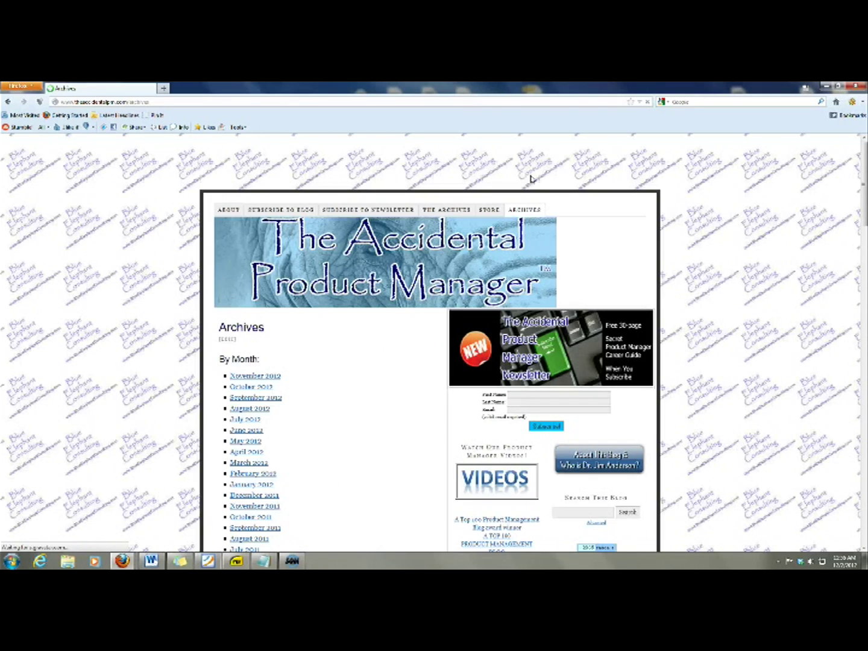
pyautogui.scroll(-5, 176, 416)
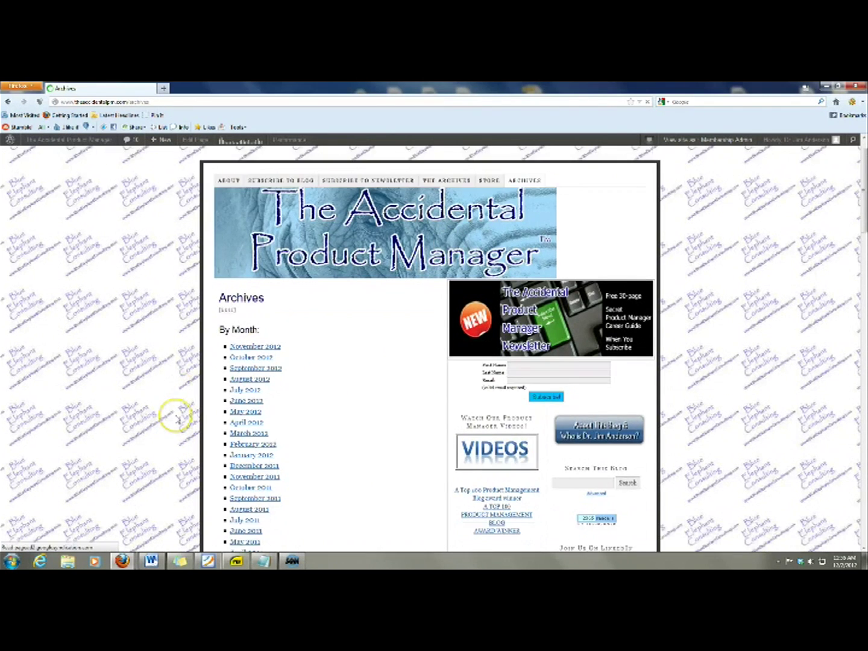
pyautogui.scroll(-12, 176, 419)
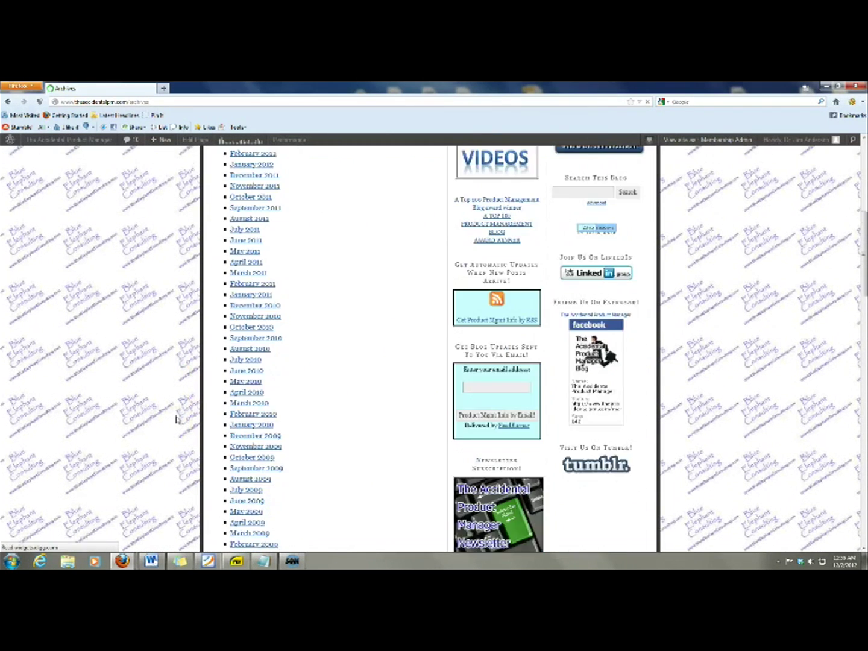
pyautogui.scroll(-3, 176, 419)
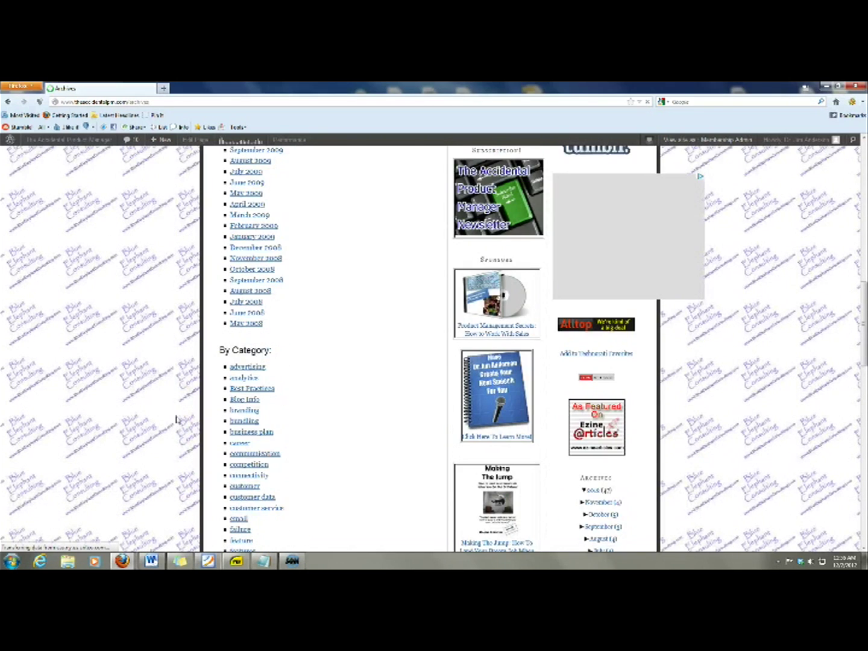
pyautogui.scroll(-5, 176, 419)
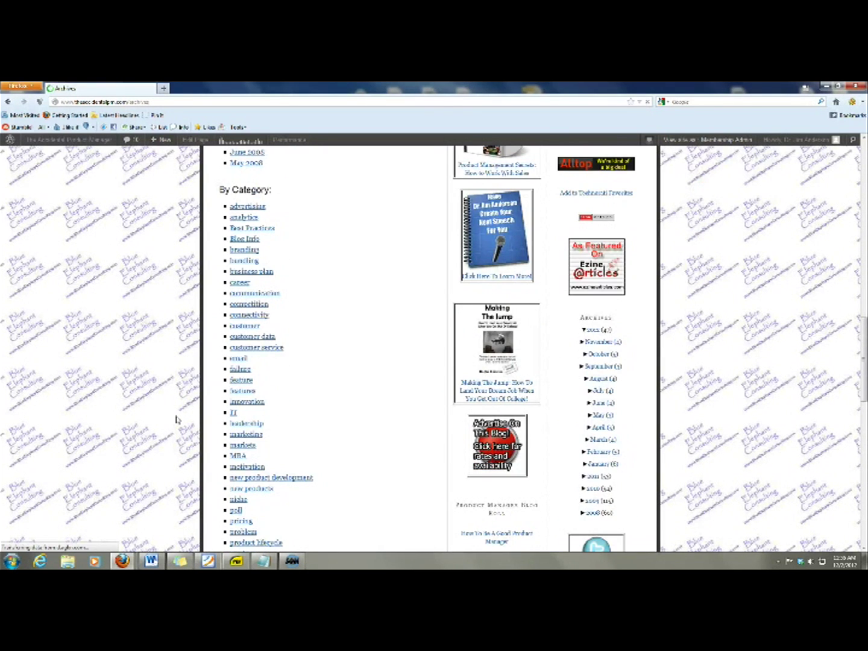
pyautogui.scroll(11, 176, 419)
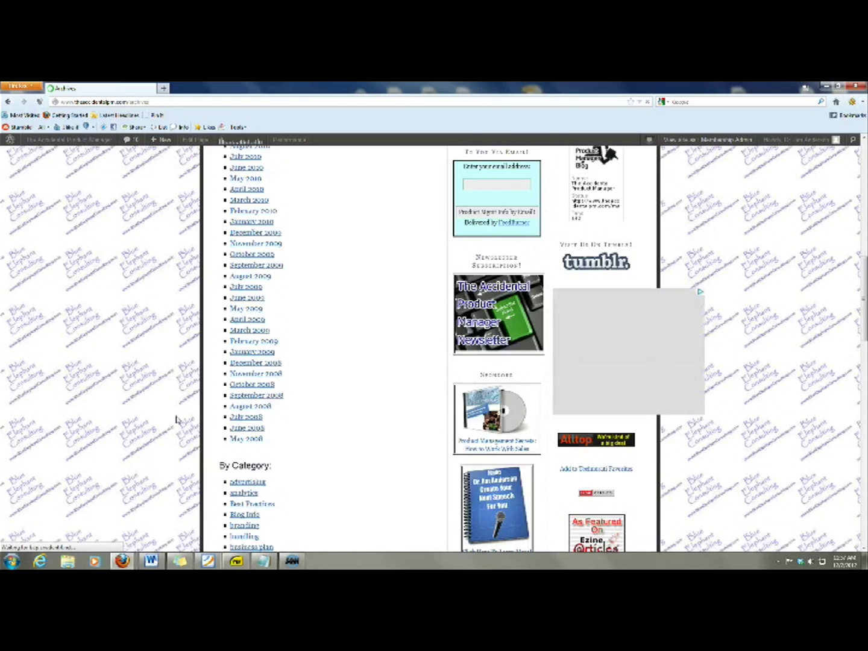
pyautogui.scroll(13, 177, 419)
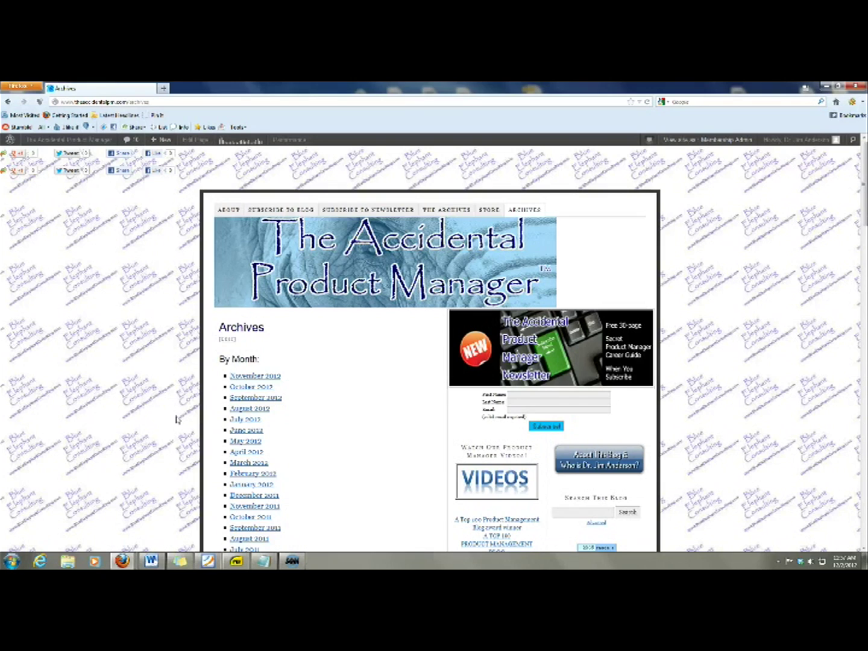
# Step: Show the Archives dropdown: Career, Communication, Competition, Customer, Development, Partner, Product and Sales
pyautogui.moveTo(523, 212)
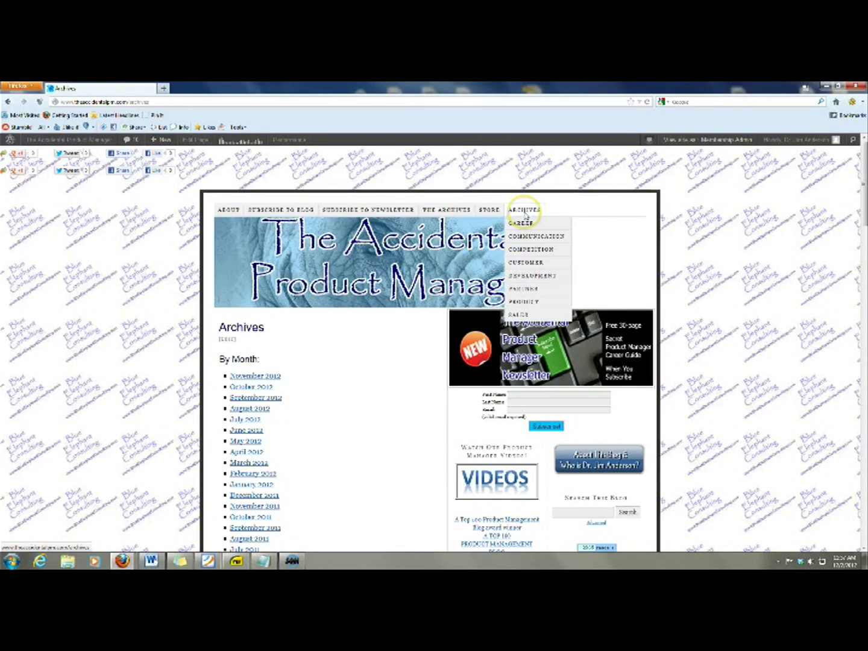